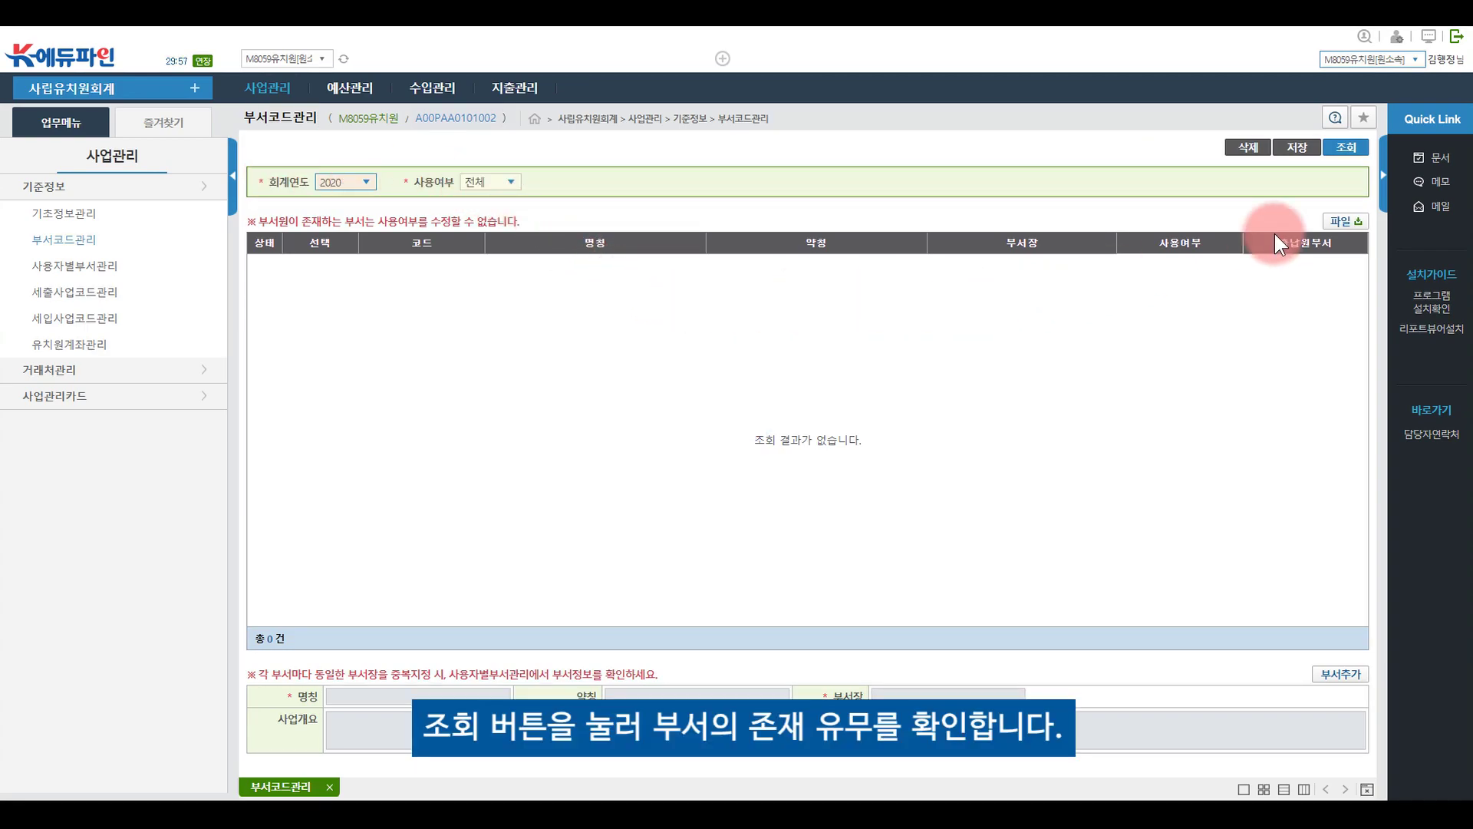
# - Retrieve the 2020 department list and select the 행정실 department for editing, keeping 행정실 as its name and abbreviation
pyautogui.click(1346, 147)
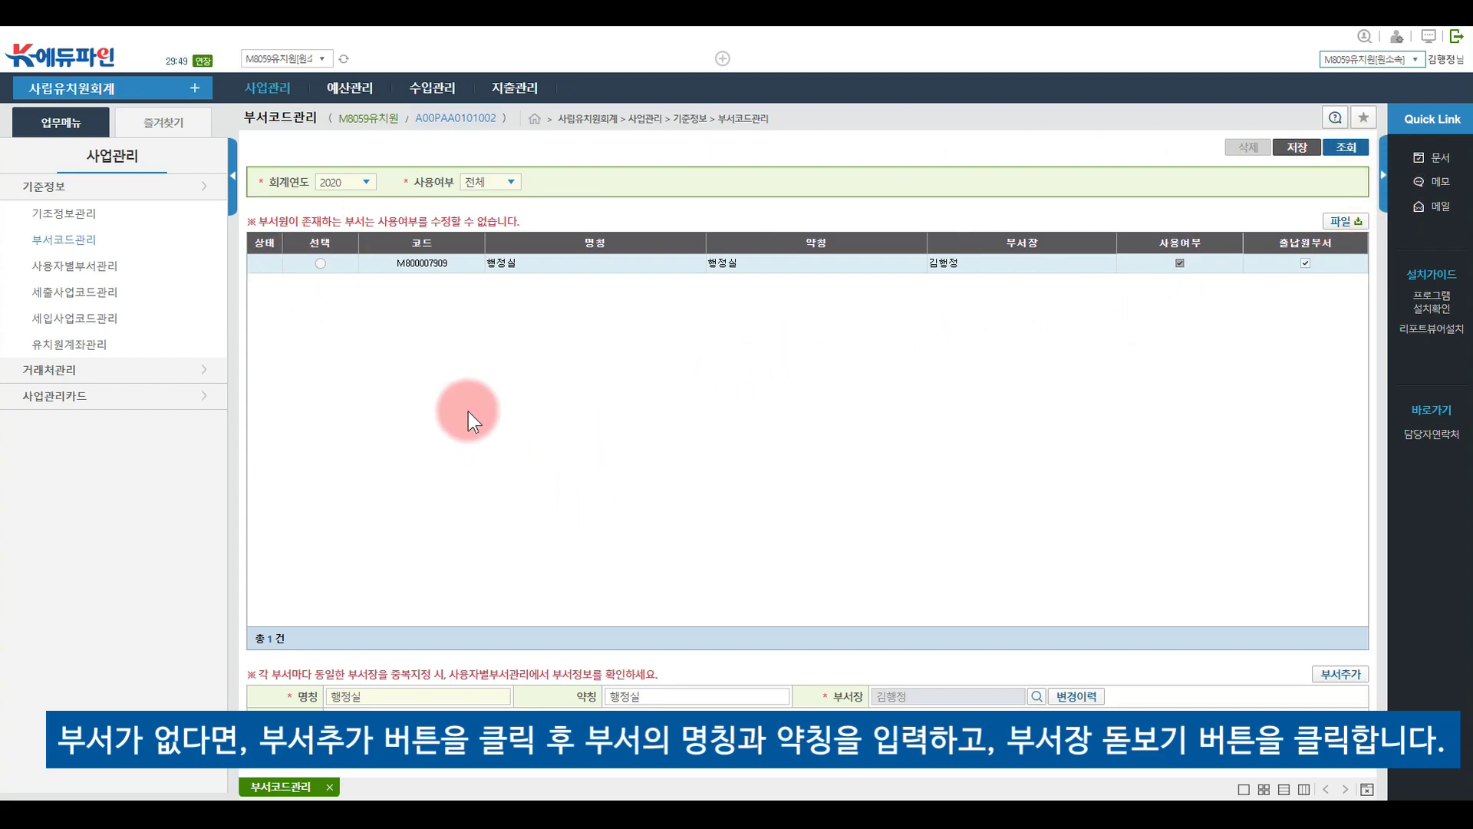
pyautogui.click(321, 263)
pyautogui.click(380, 694)
pyautogui.click(622, 696)
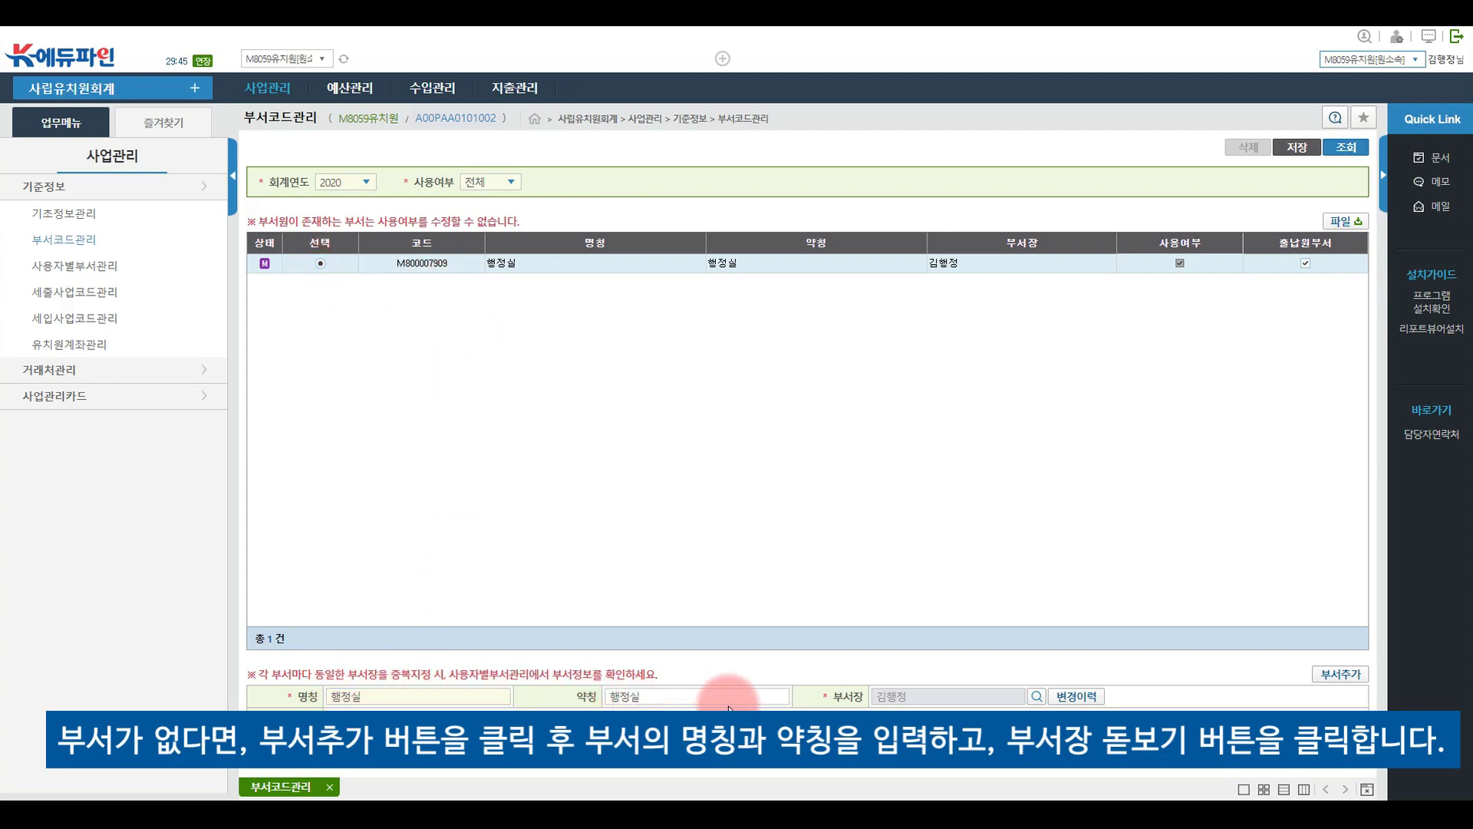
pyautogui.click(1001, 696)
pyautogui.click(438, 699)
pyautogui.doubleClick(437, 699)
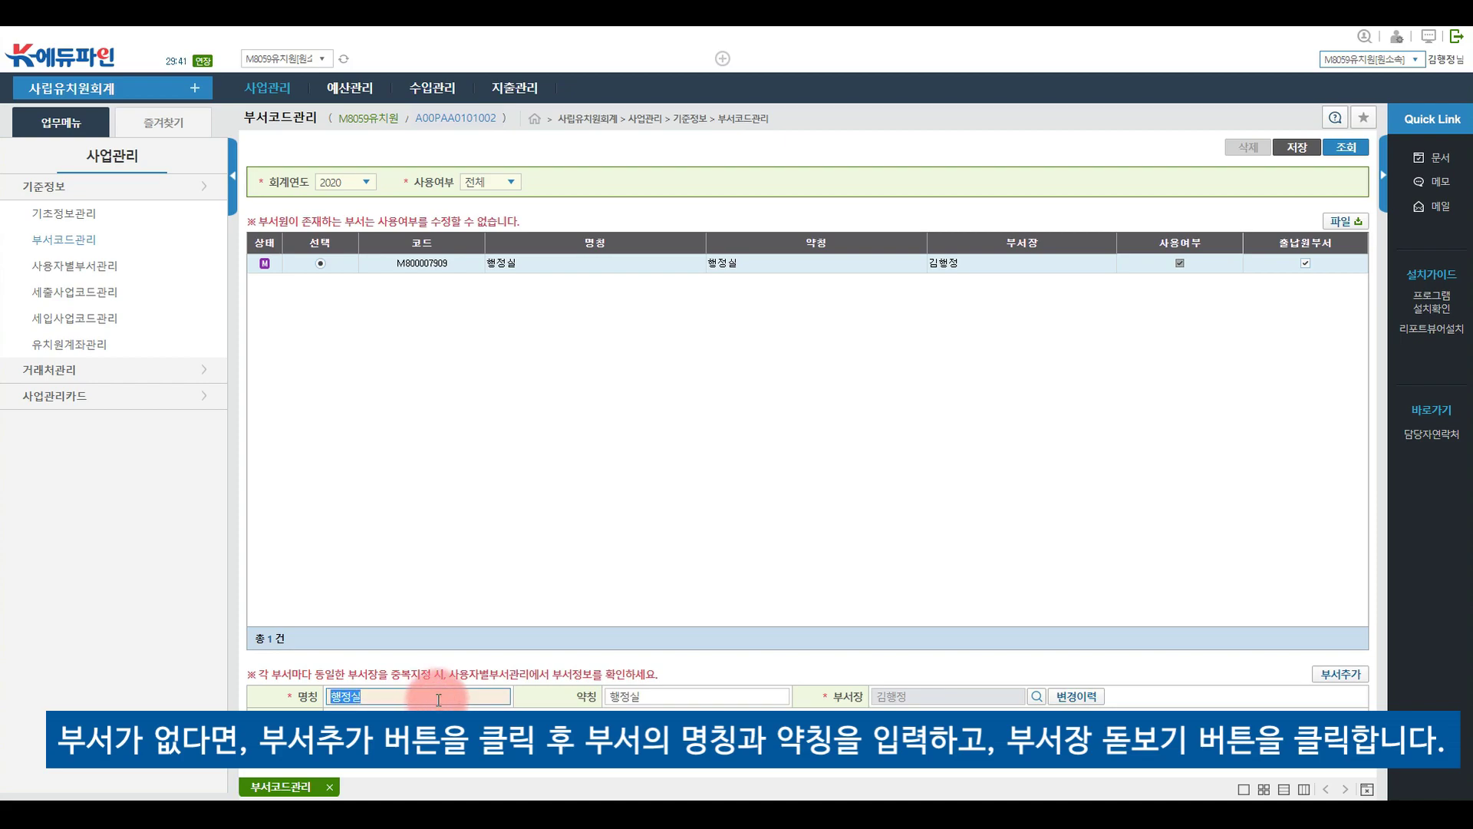
pyautogui.click(660, 696)
pyautogui.doubleClick(659, 696)
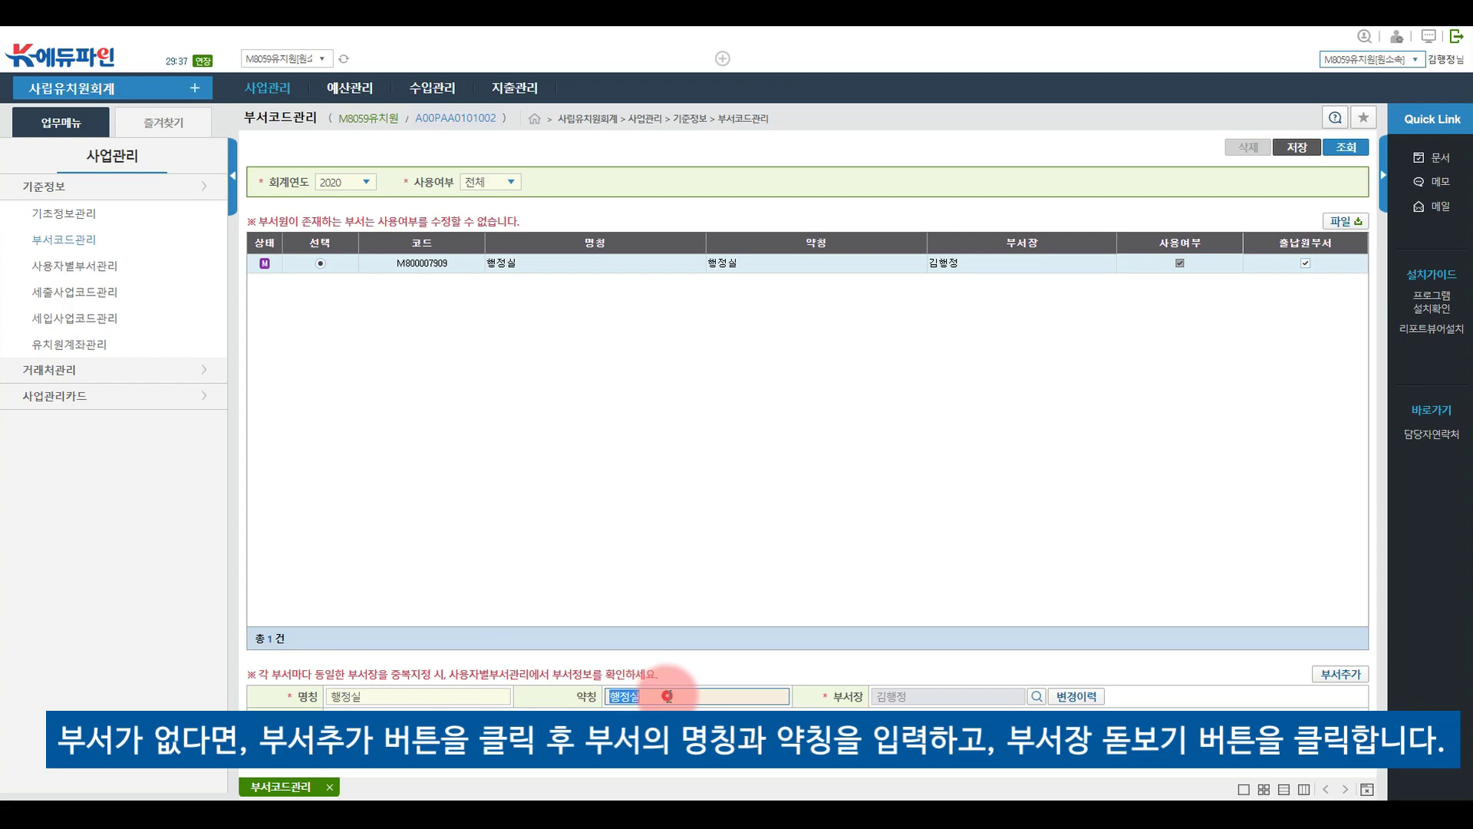
pyautogui.click(692, 695)
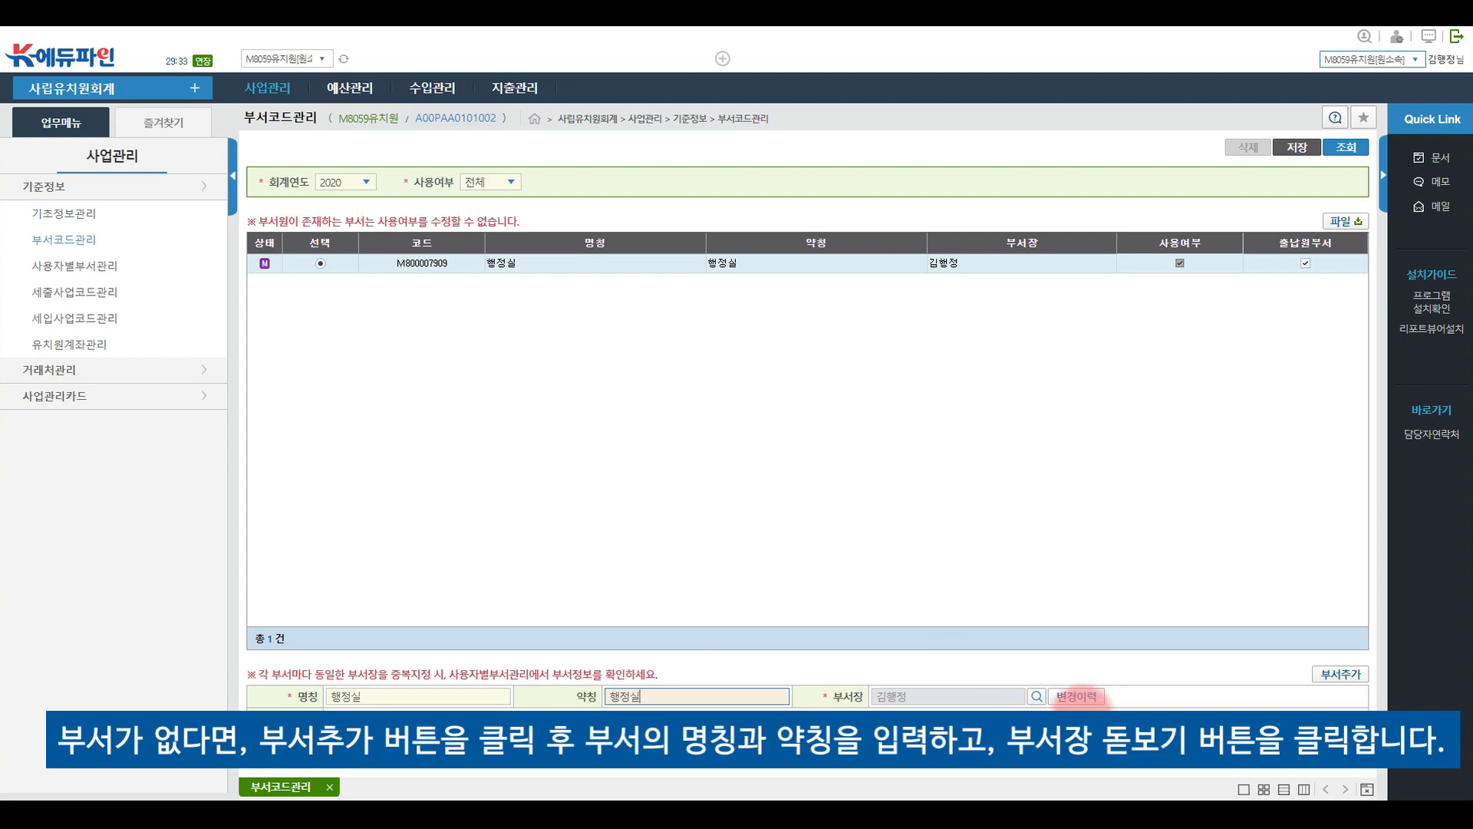
# - Assign the 출납원 user as the 행정실 department's head, keep it marked as 출납원부서, and save the department
pyautogui.click(1037, 697)
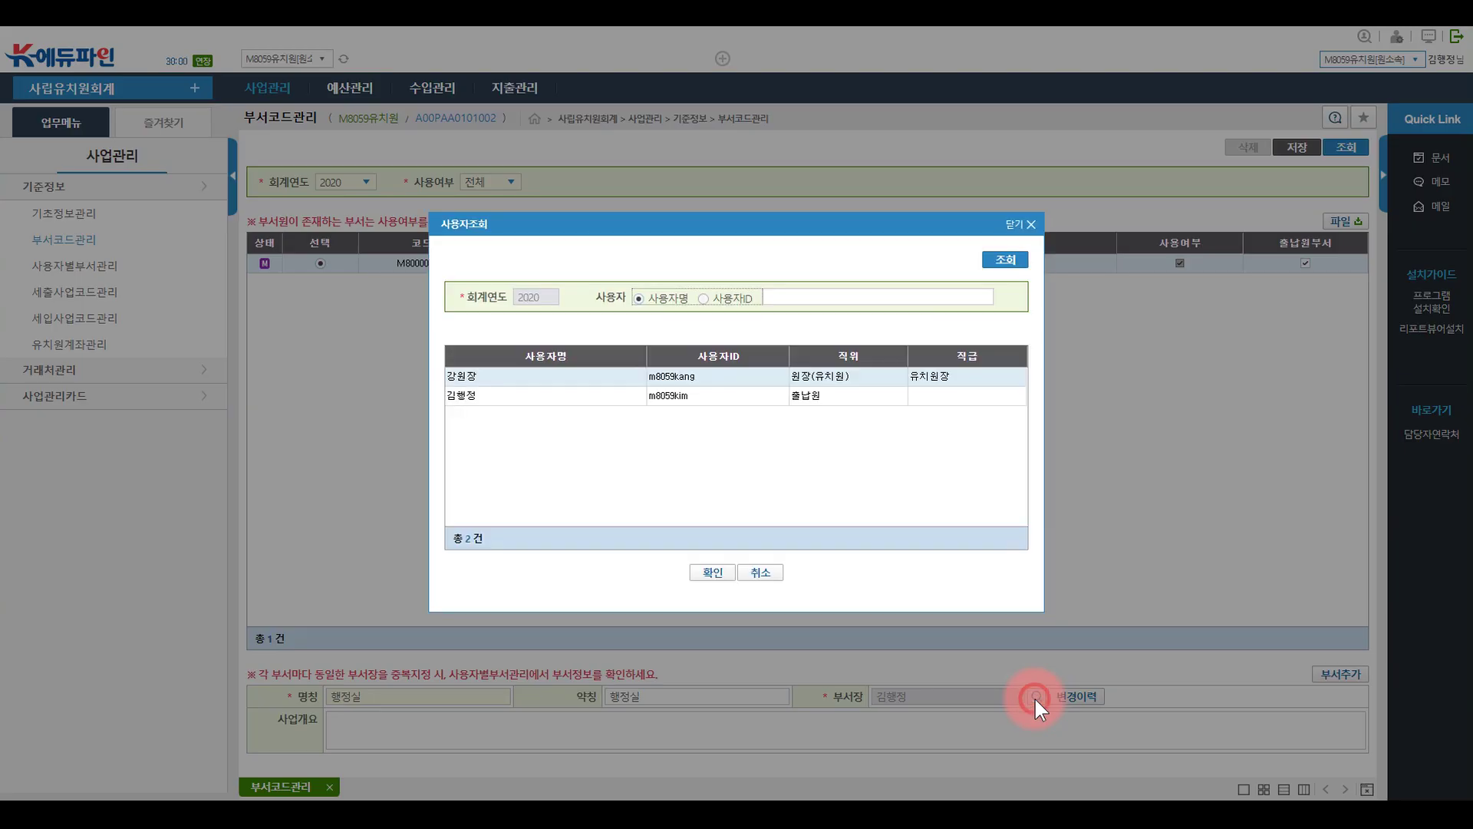
pyautogui.doubleClick(500, 392)
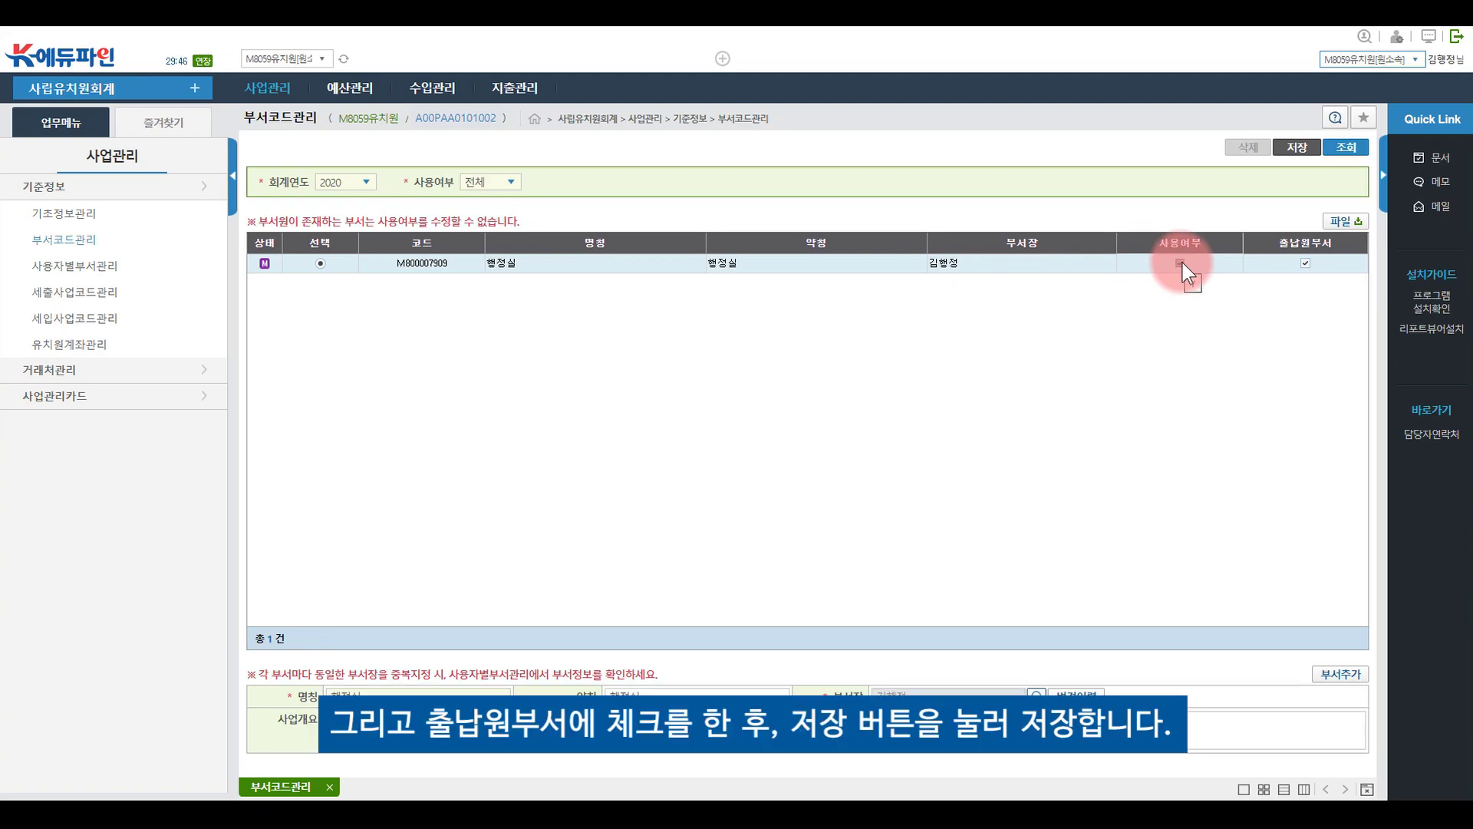
pyautogui.click(1305, 263)
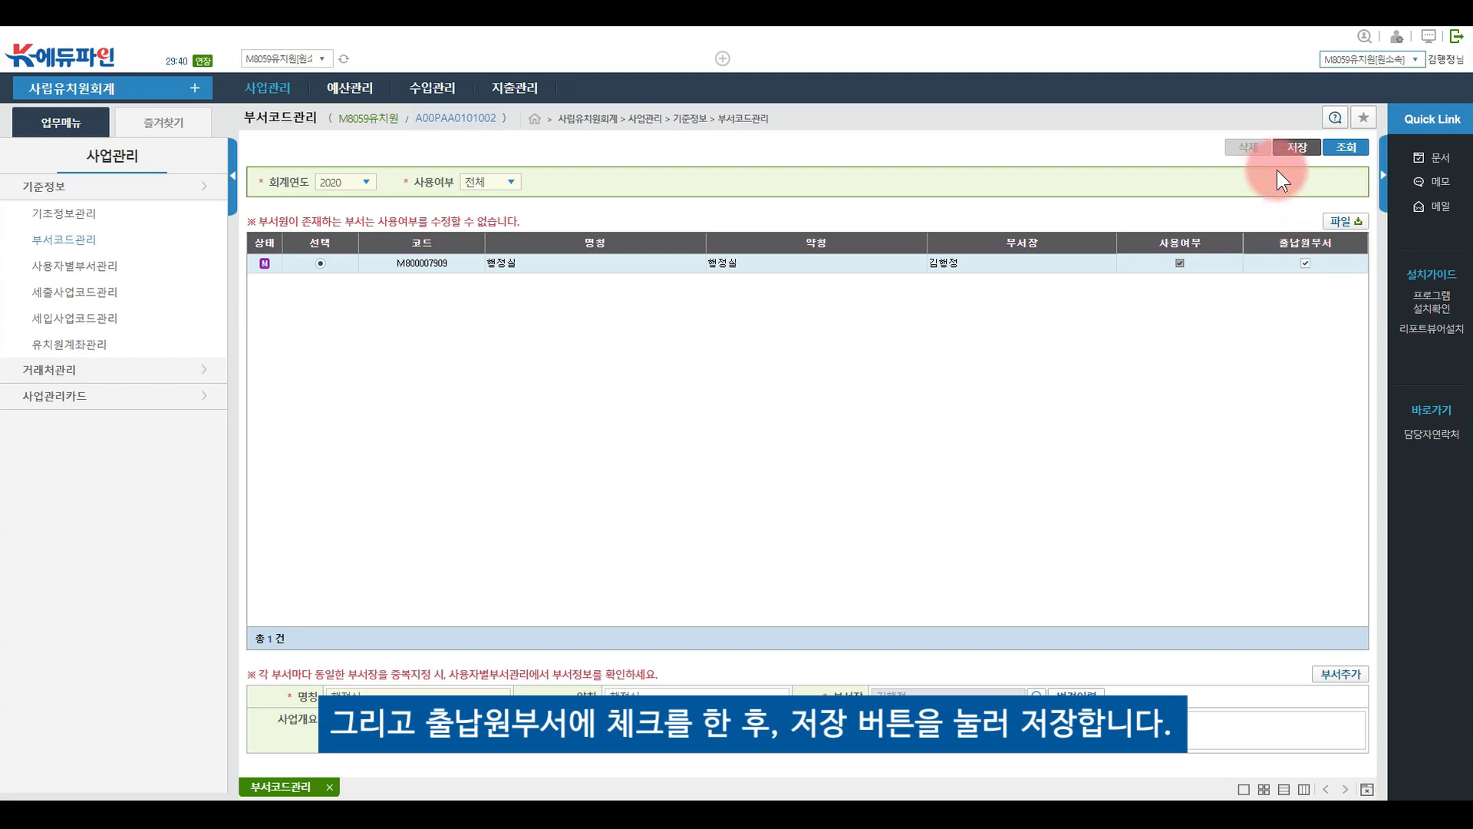
pyautogui.click(1297, 147)
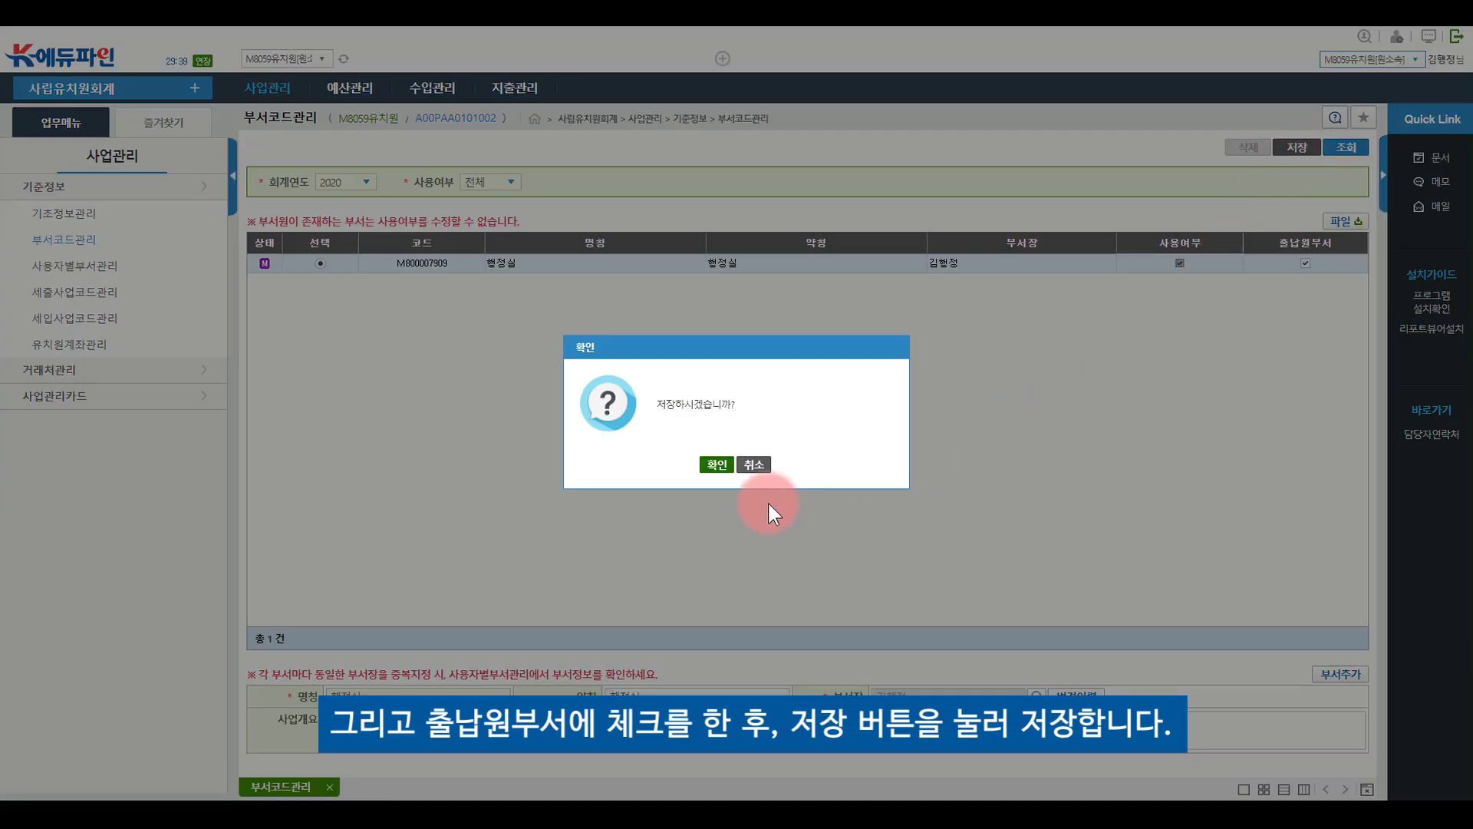
pyautogui.click(718, 466)
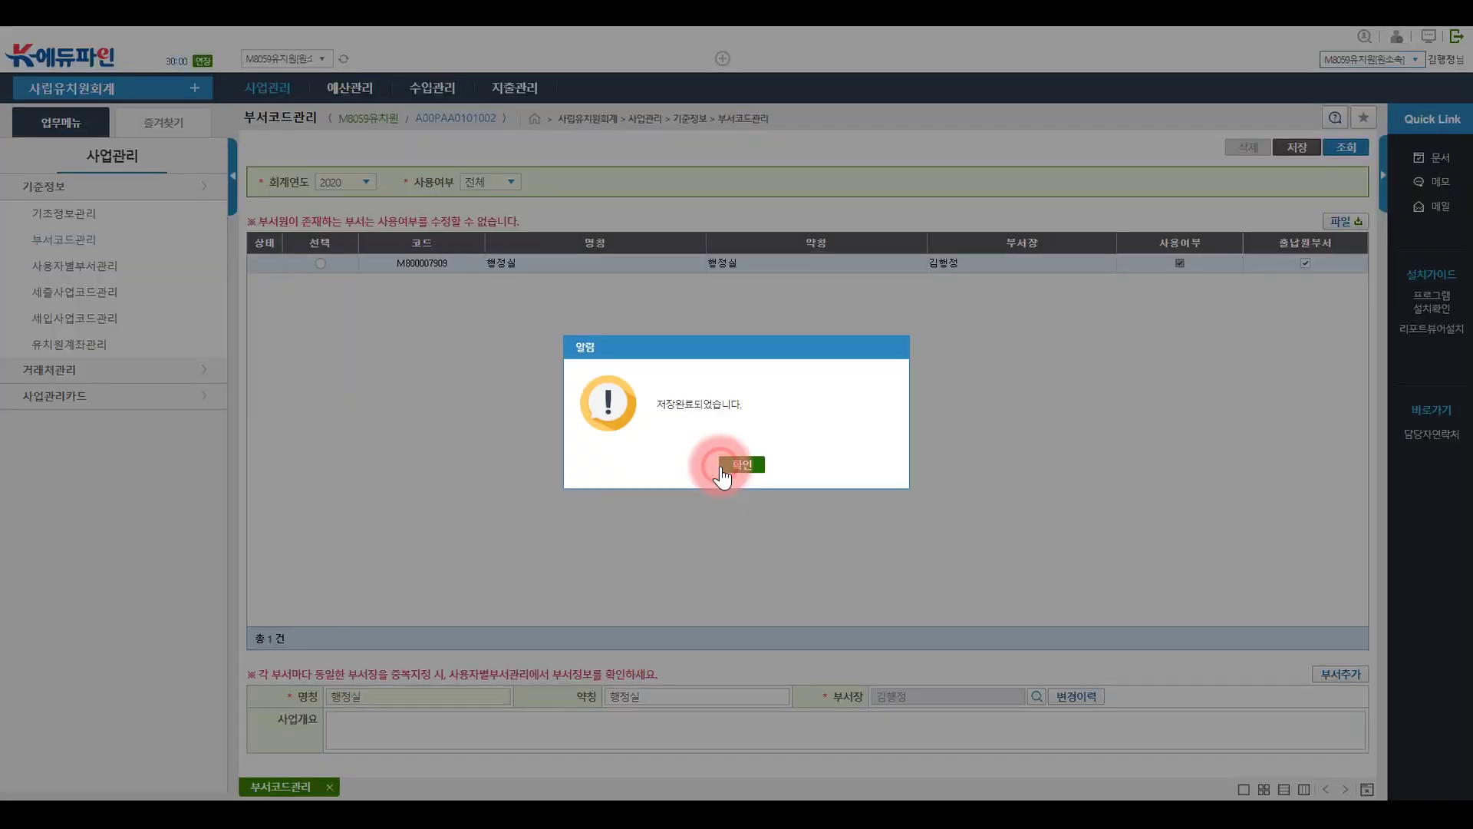
pyautogui.click(733, 466)
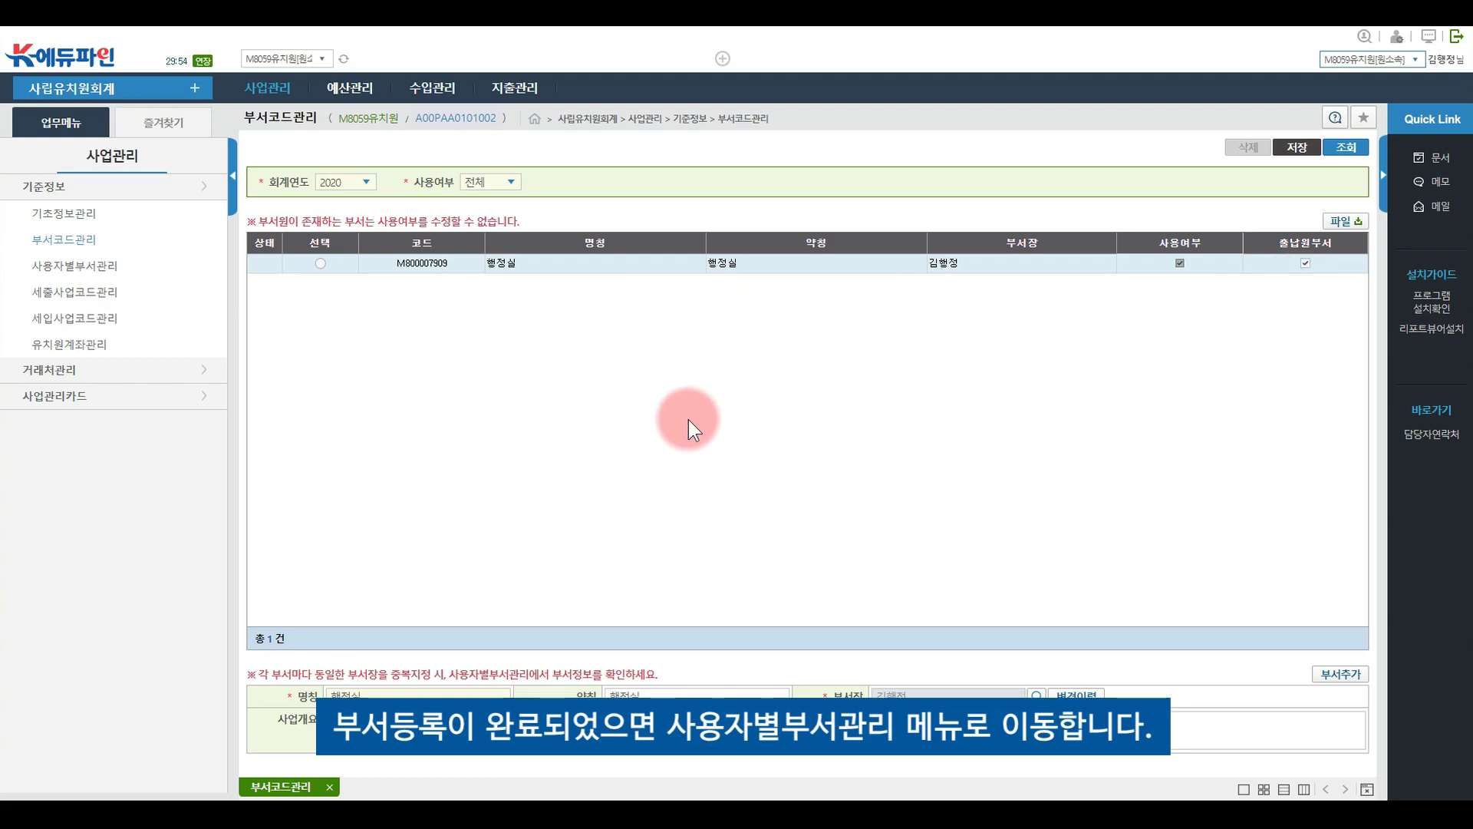
# - In 사용자별부서관리, retrieve the 2020 users and set the kindergarten director's department to 행정실
pyautogui.click(91, 271)
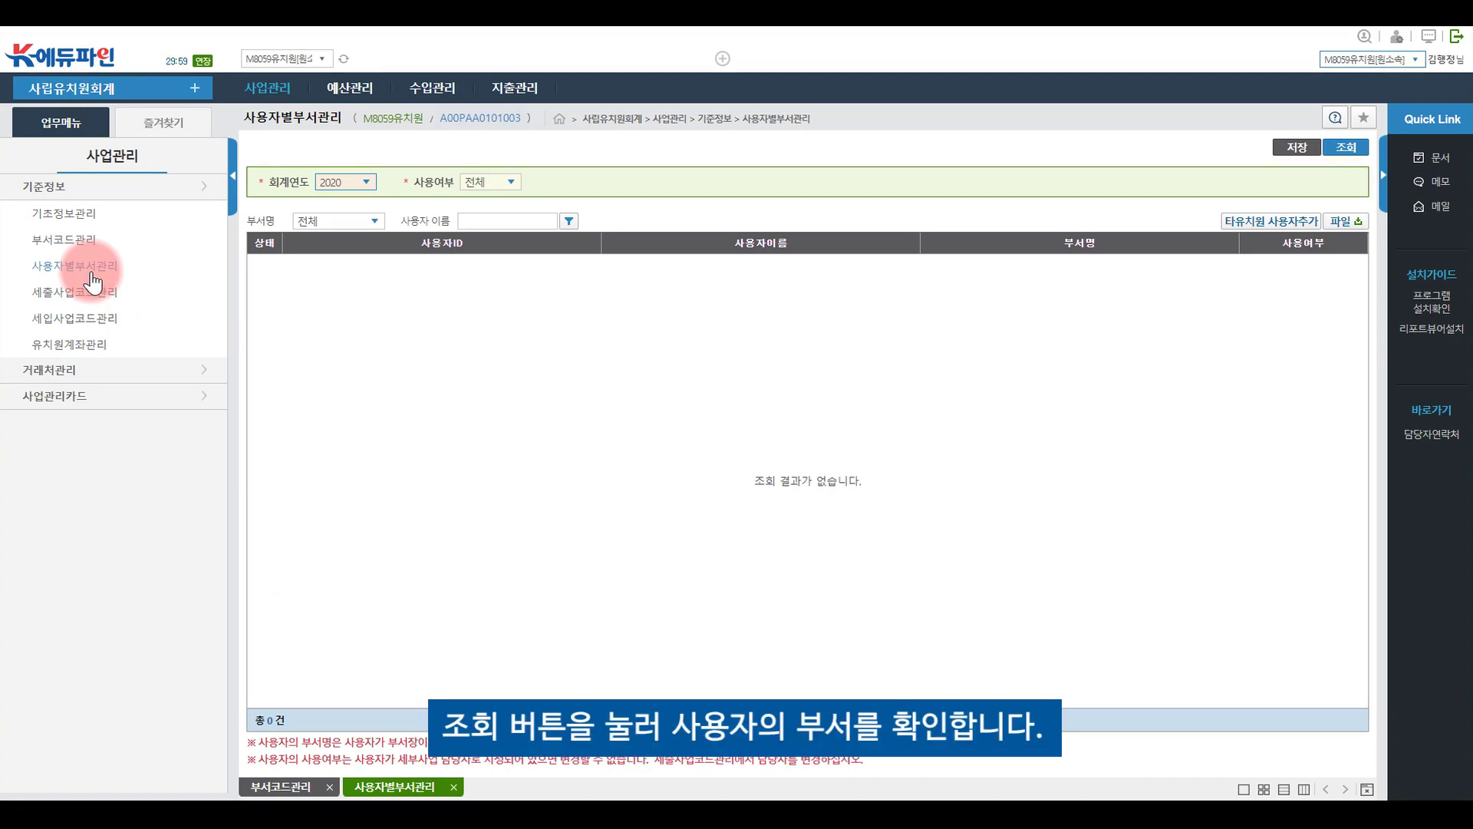
pyautogui.click(1341, 147)
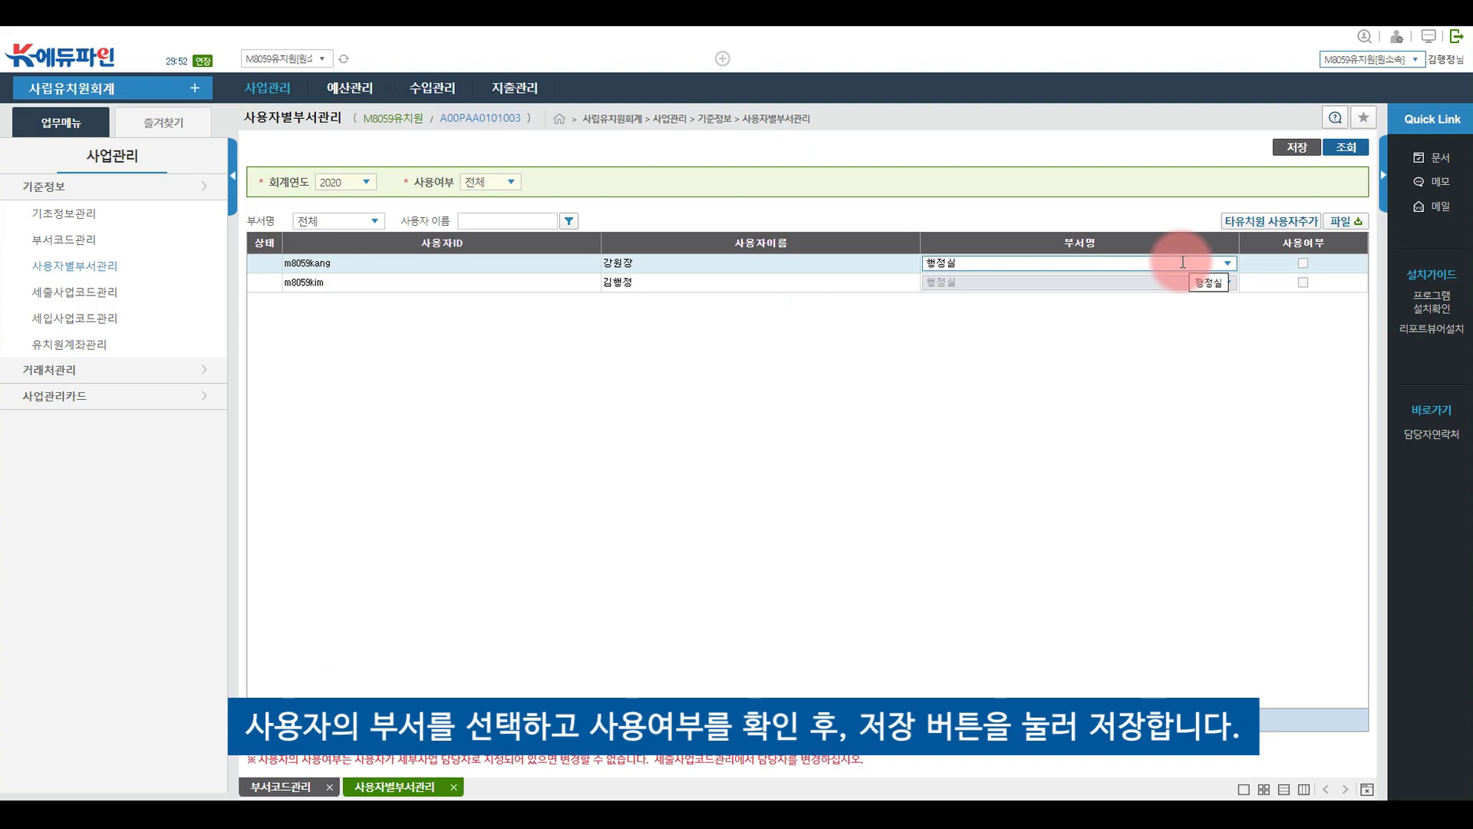
pyautogui.click(1226, 265)
pyautogui.click(1217, 273)
# - Enable 사용여부 for both listed users and save the user department assignments
pyautogui.click(1303, 262)
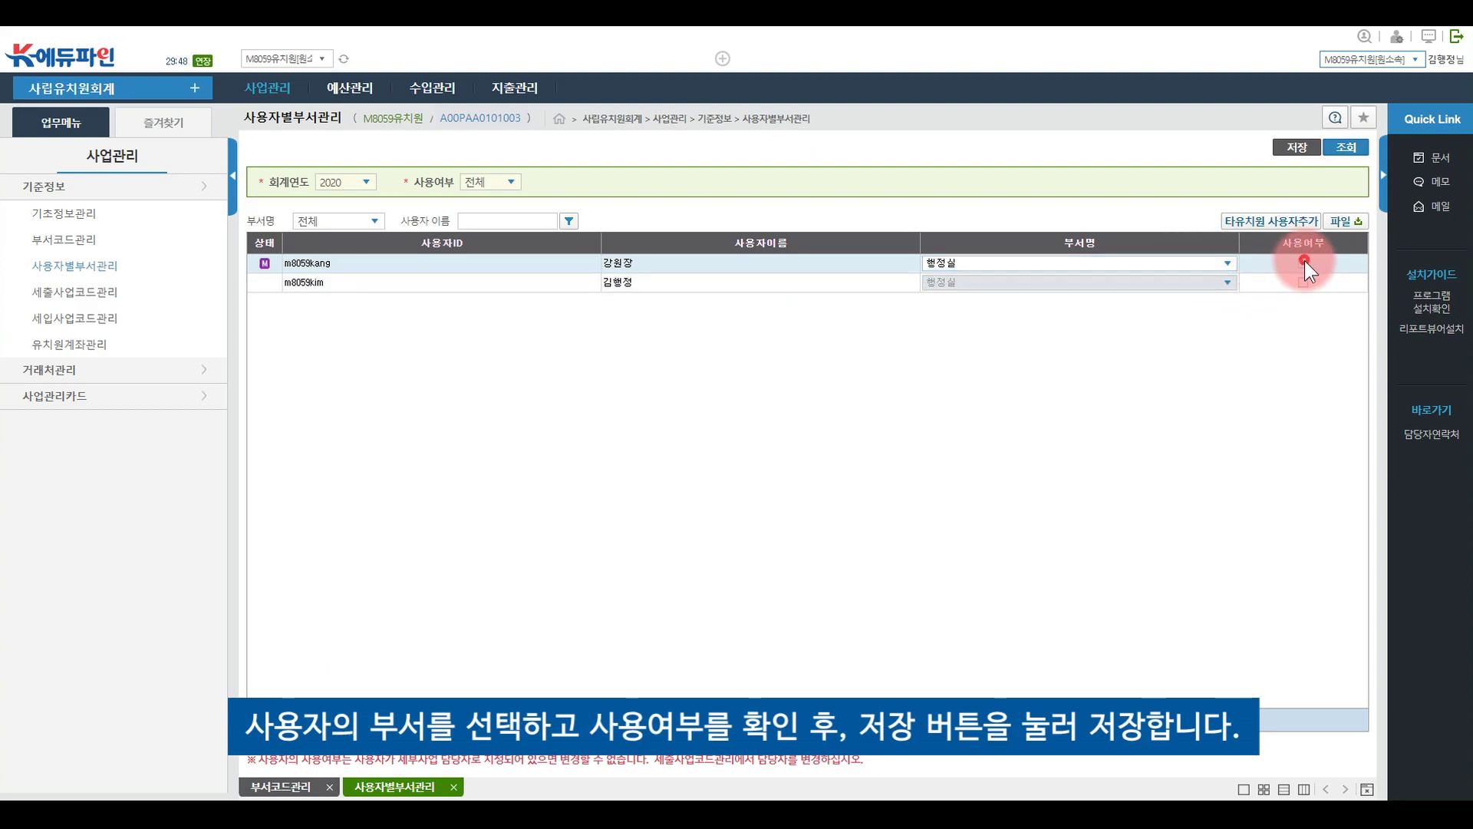
pyautogui.click(1304, 282)
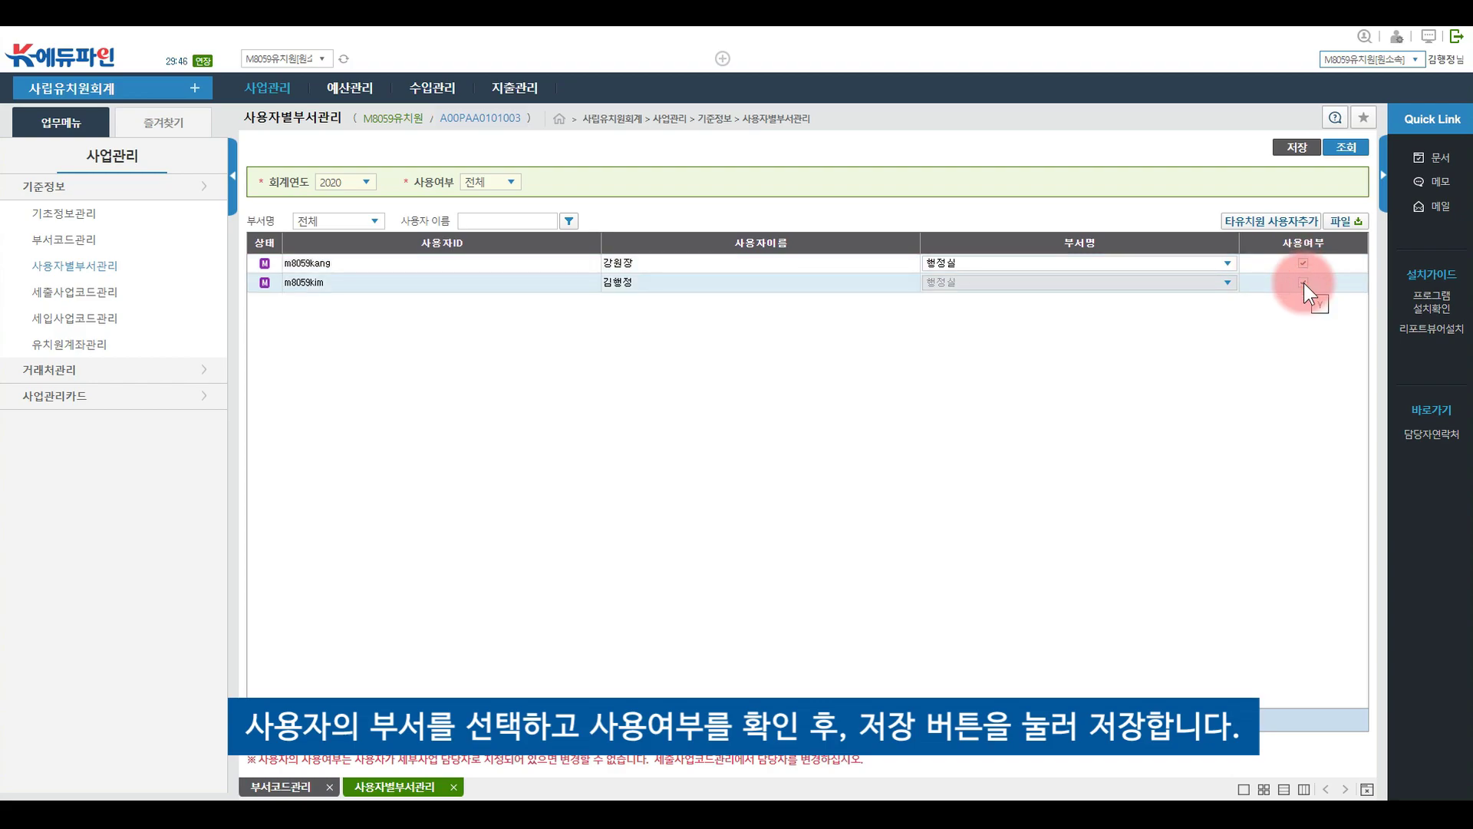
pyautogui.click(1297, 146)
pyautogui.click(717, 463)
pyautogui.click(731, 465)
pyautogui.click(734, 464)
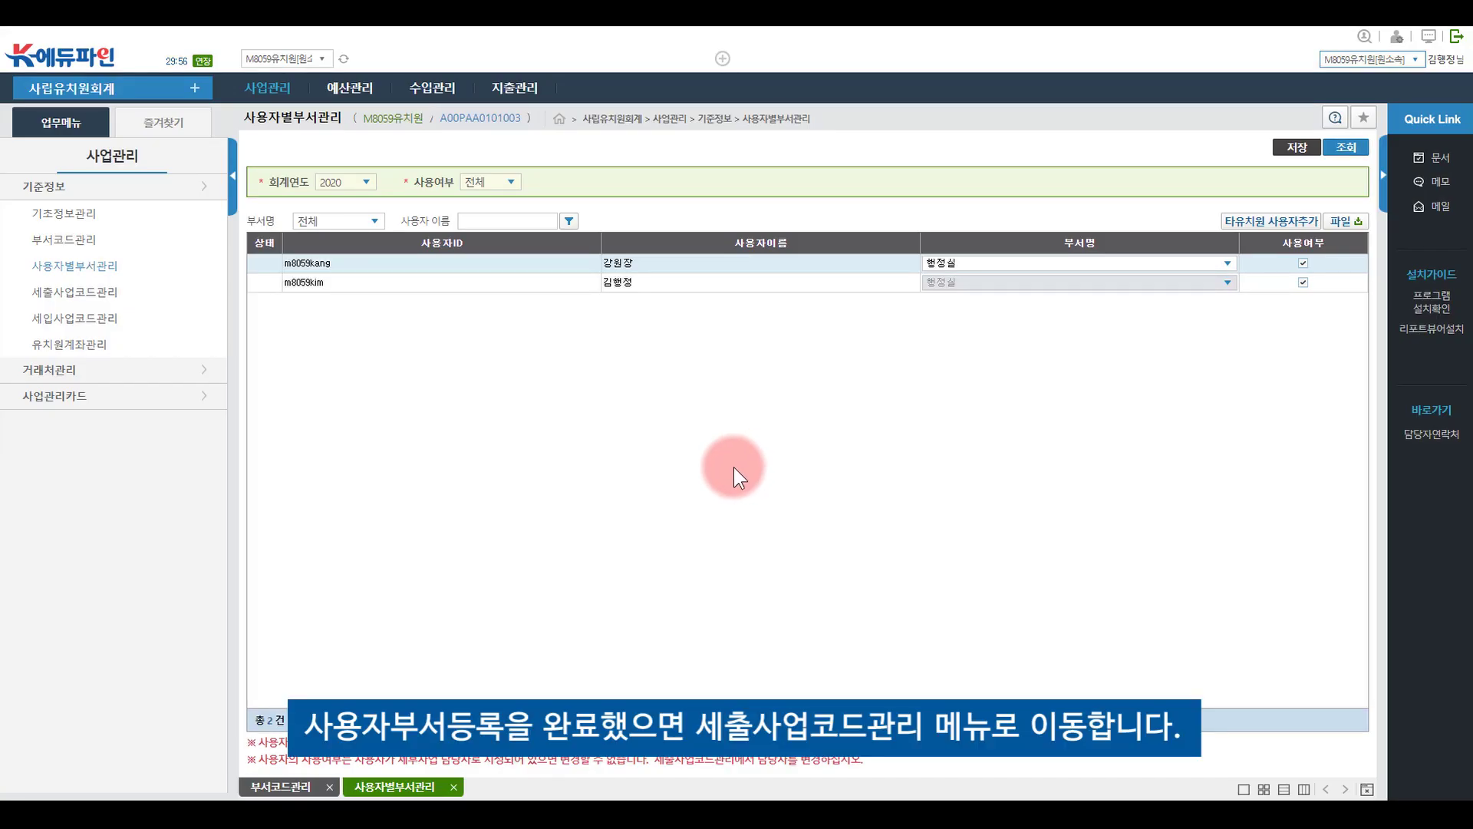
# - In 세출사업코드관리, retrieve the 2020 funding sources and look through their expenditure items
pyautogui.click(115, 301)
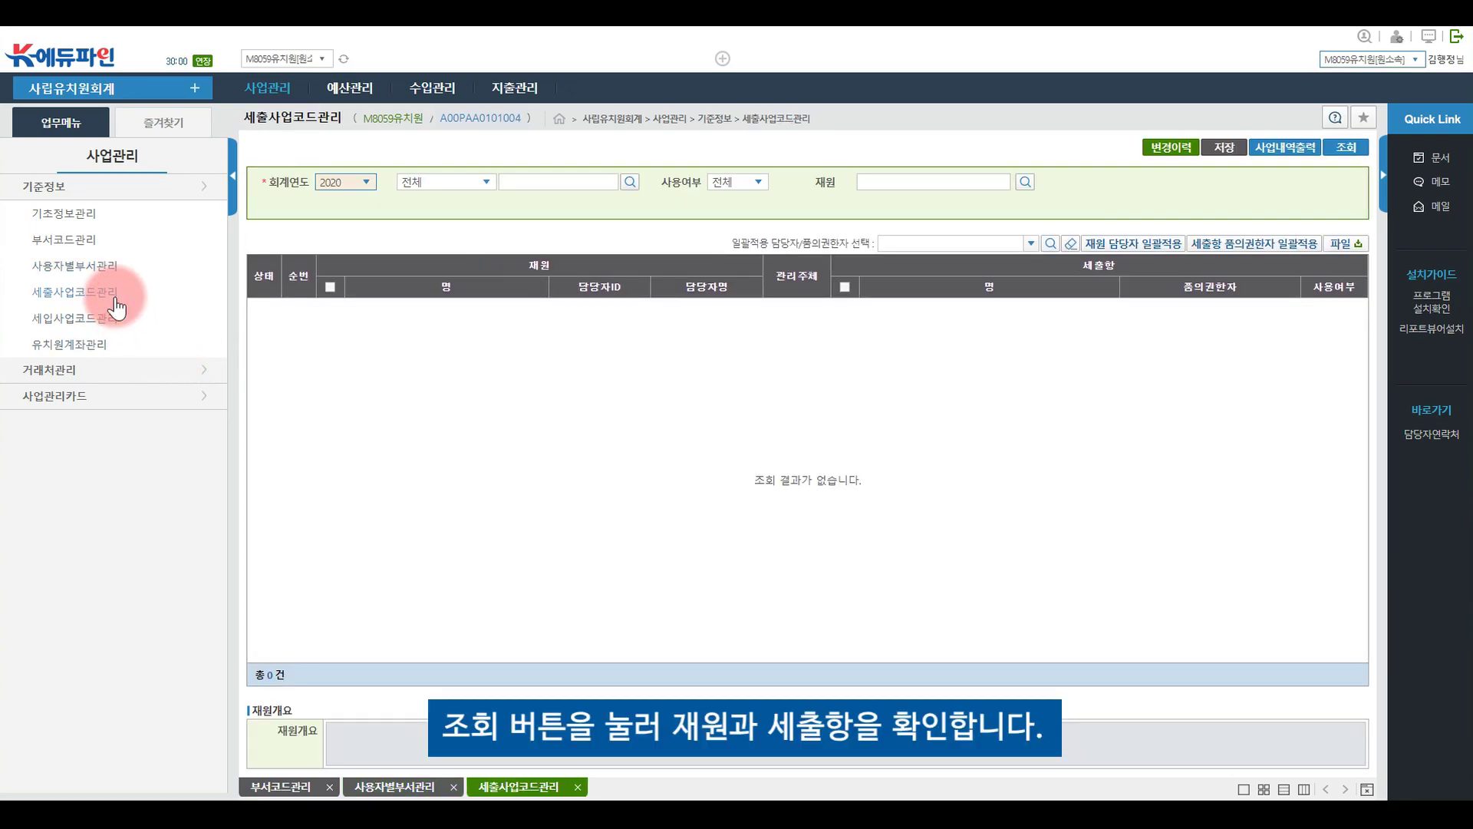
pyautogui.click(1347, 150)
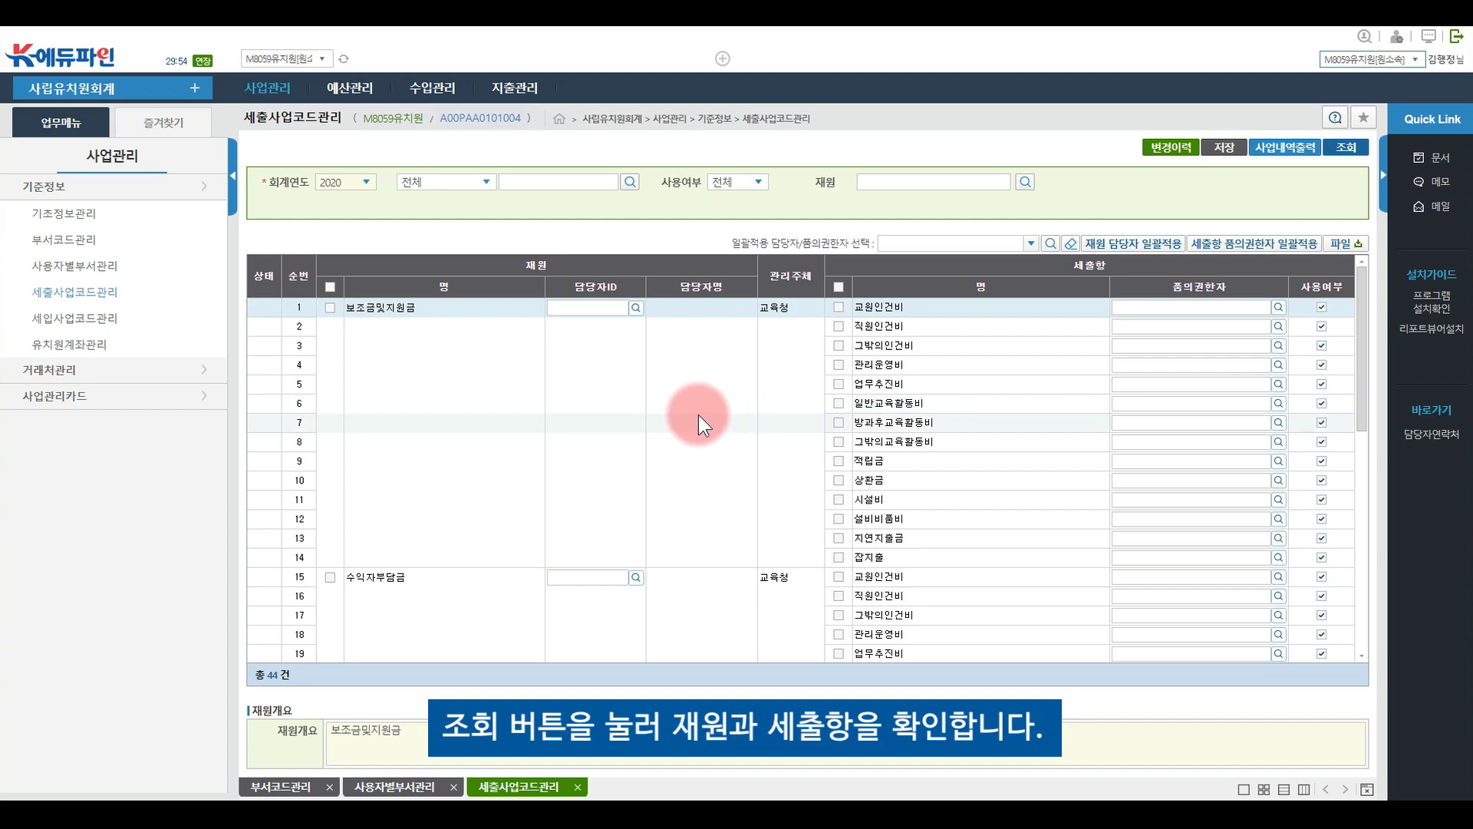
pyautogui.scroll(-5, 698, 414)
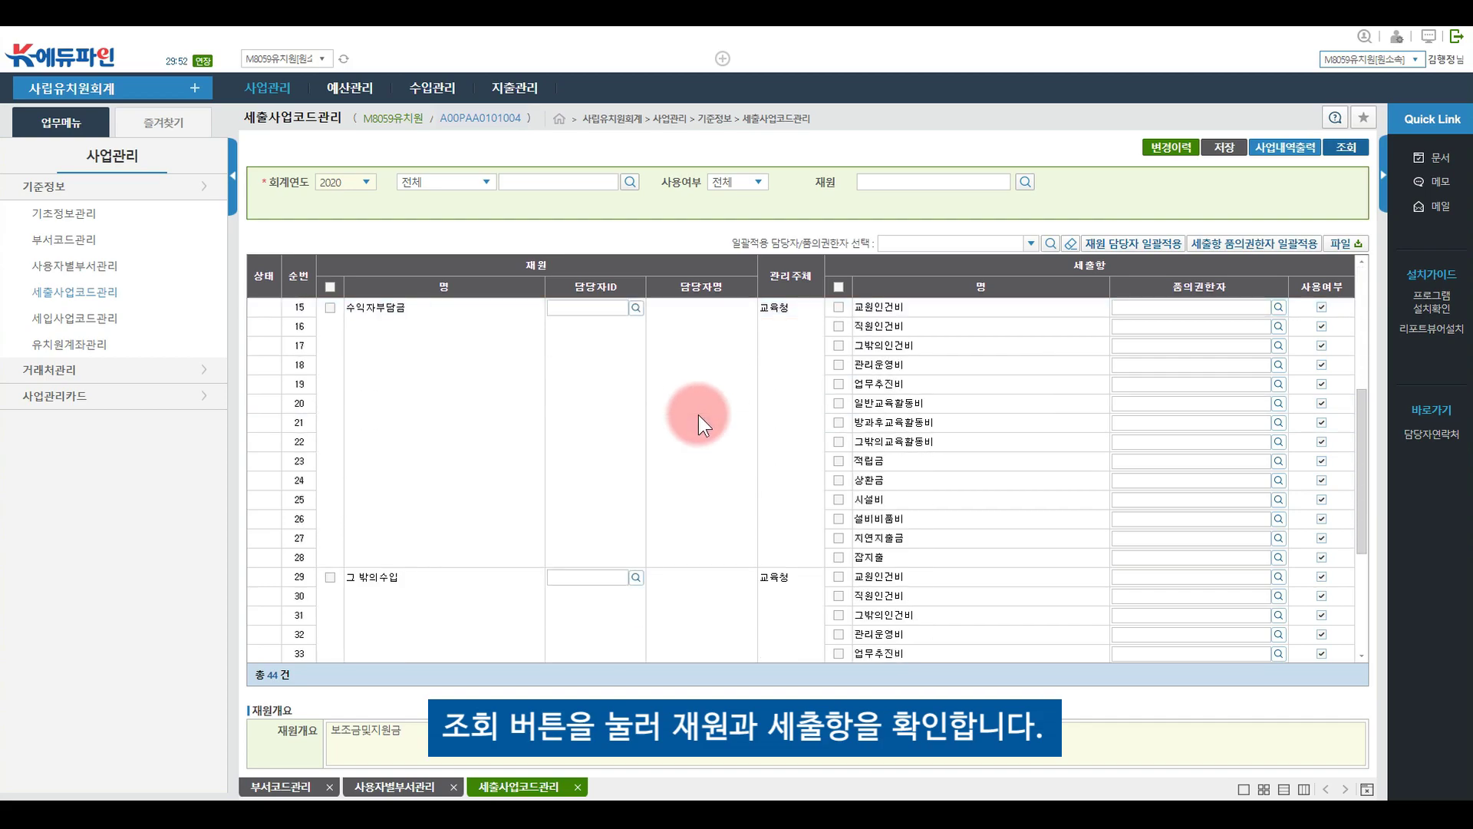
pyautogui.scroll(-3, 698, 415)
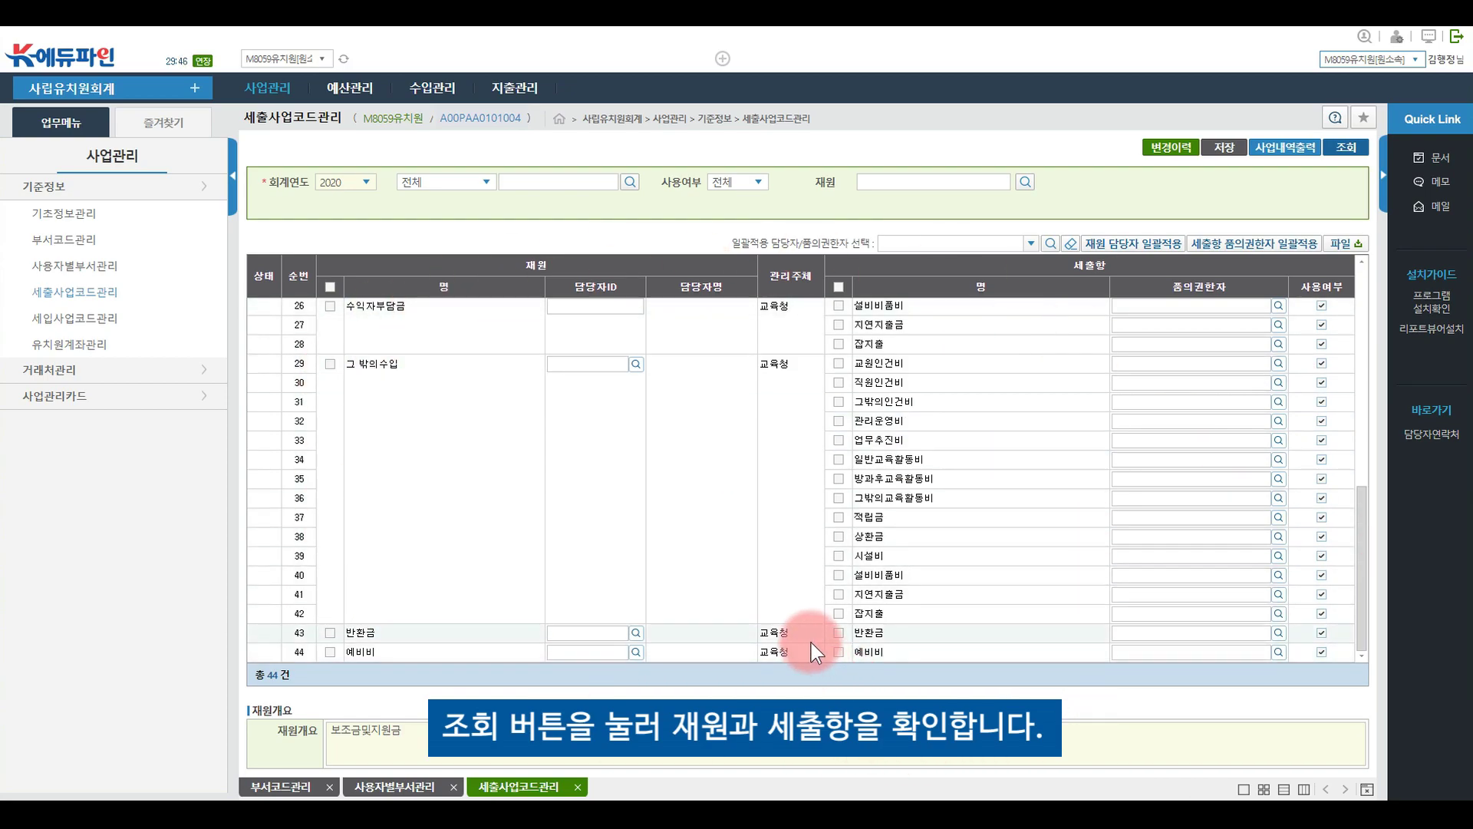
pyautogui.scroll(1, 812, 651)
pyautogui.scroll(7, 811, 651)
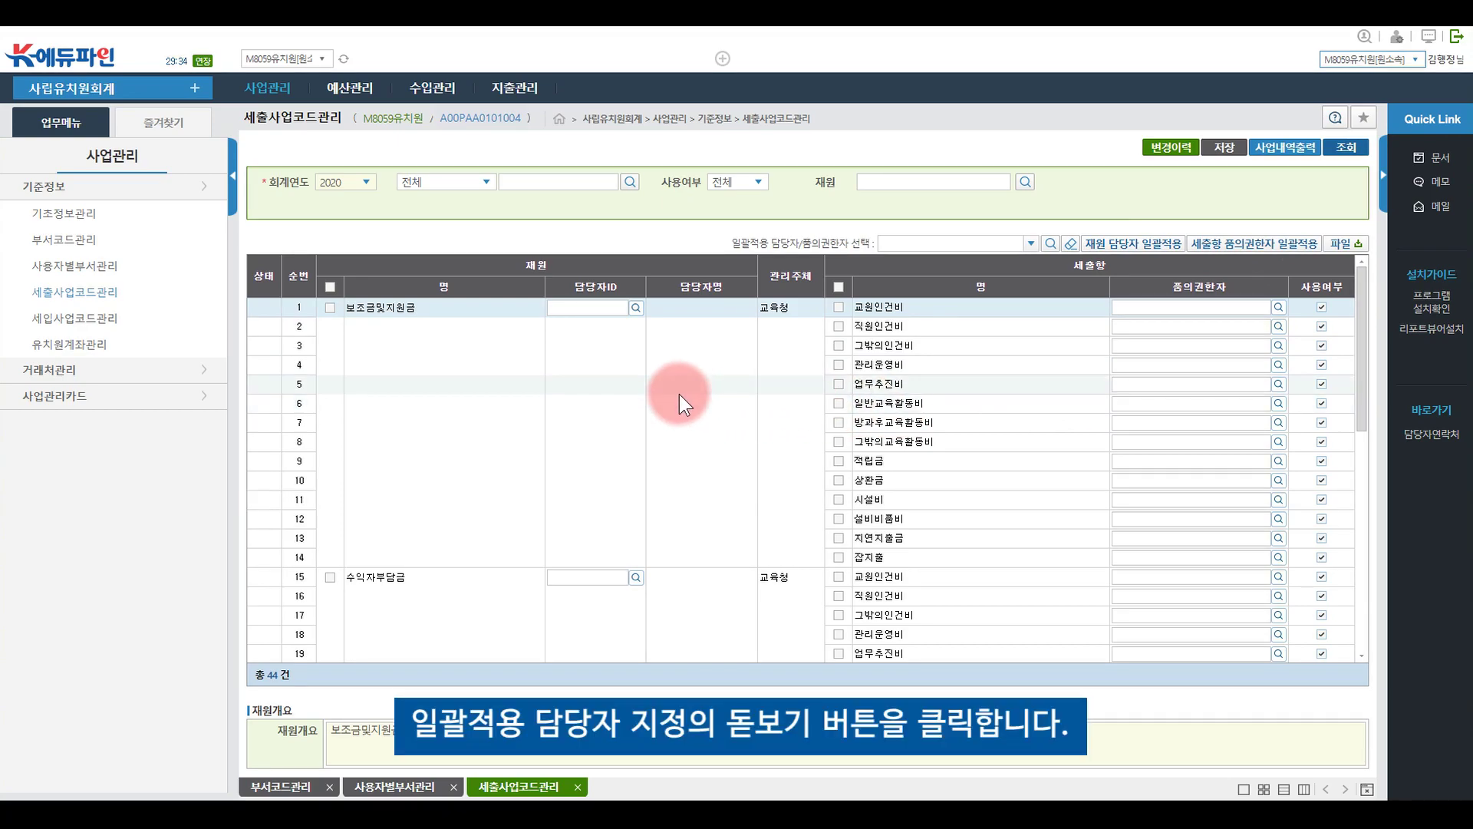
# - Choose the 행정실장 user for bulk assignment and apply them as manager to all funding sources
pyautogui.click(1050, 244)
pyautogui.click(647, 420)
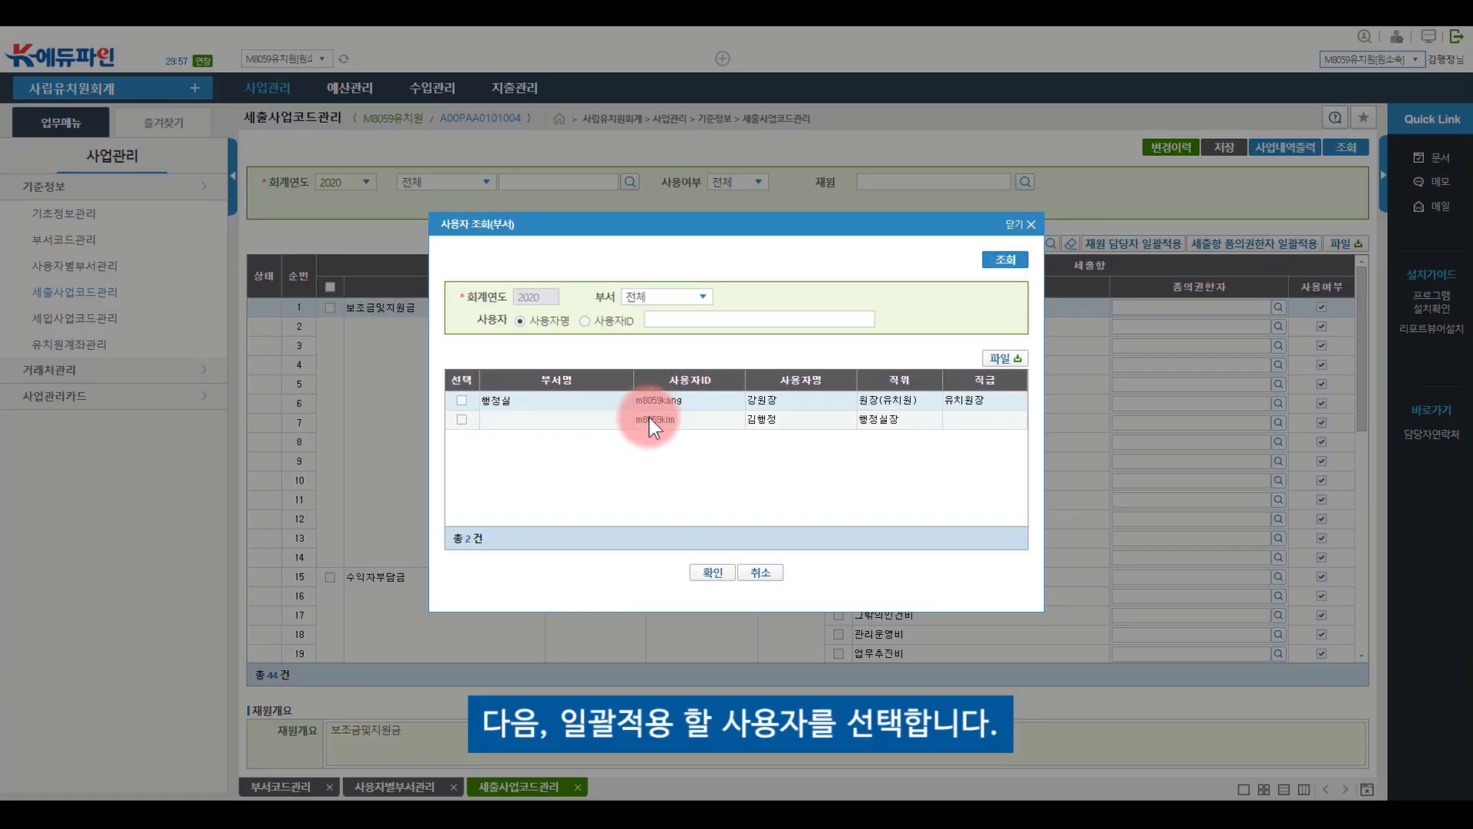
pyautogui.doubleClick(600, 419)
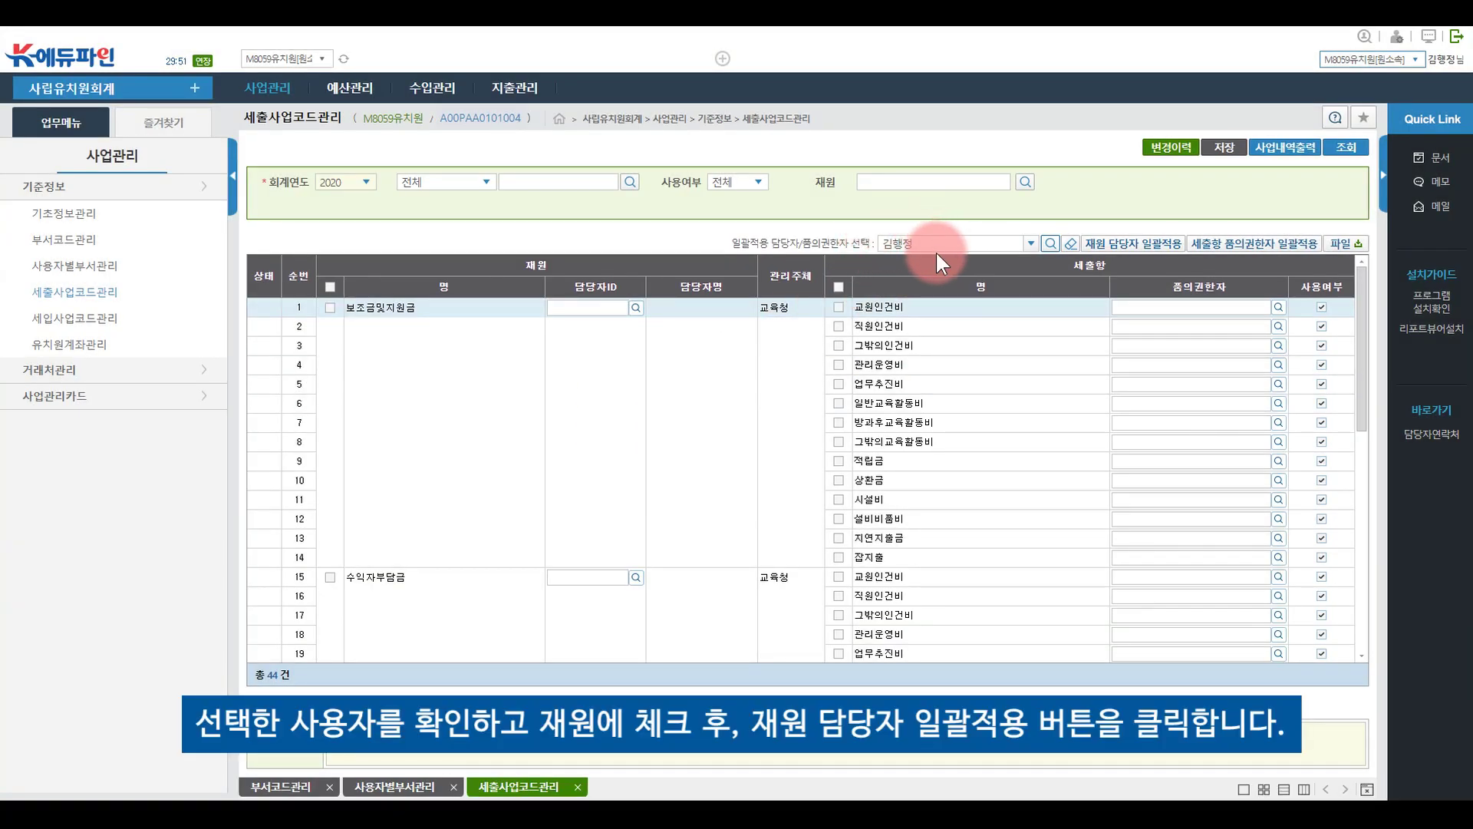
pyautogui.click(331, 287)
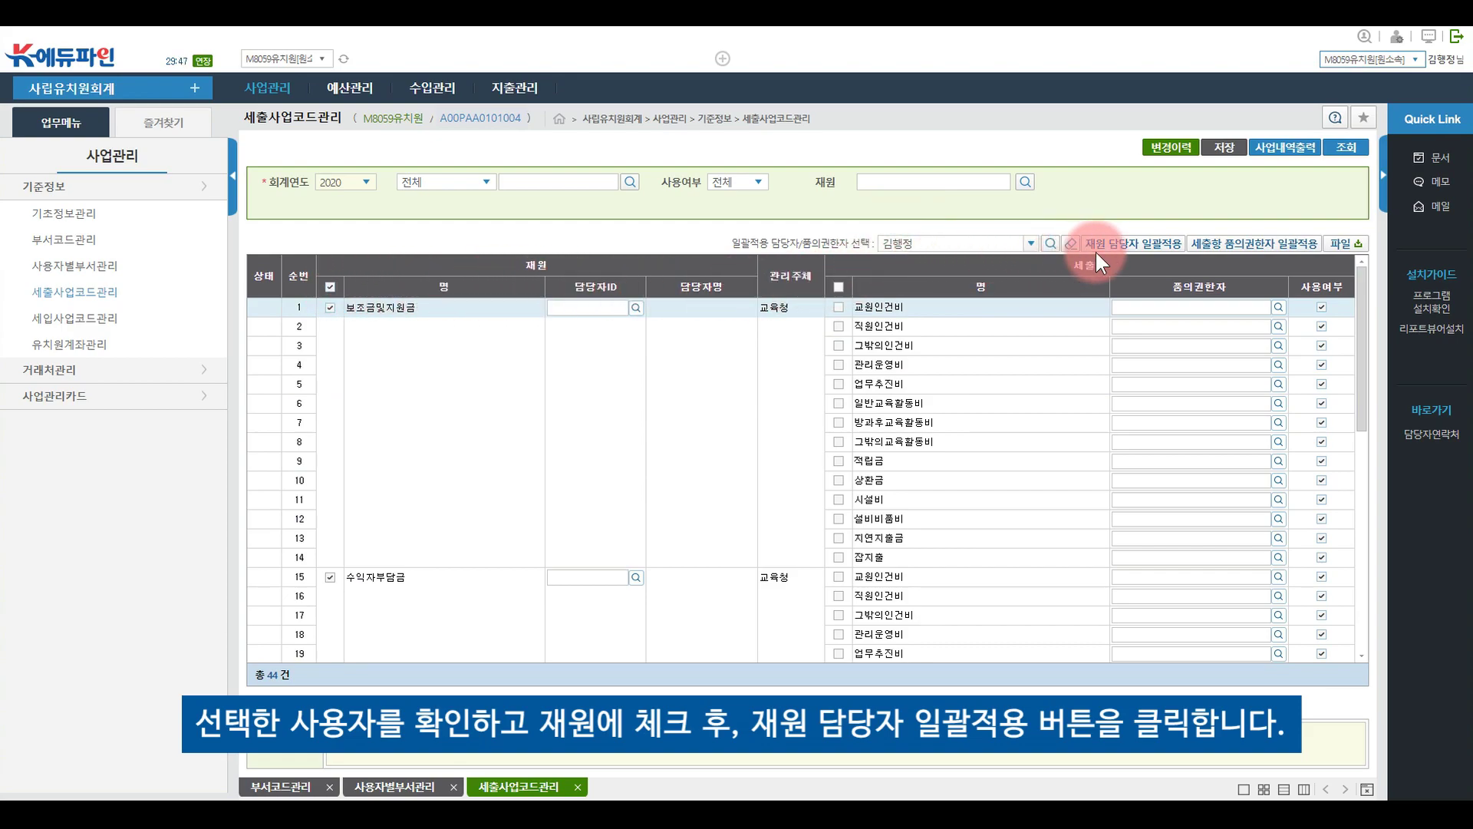
pyautogui.click(1143, 244)
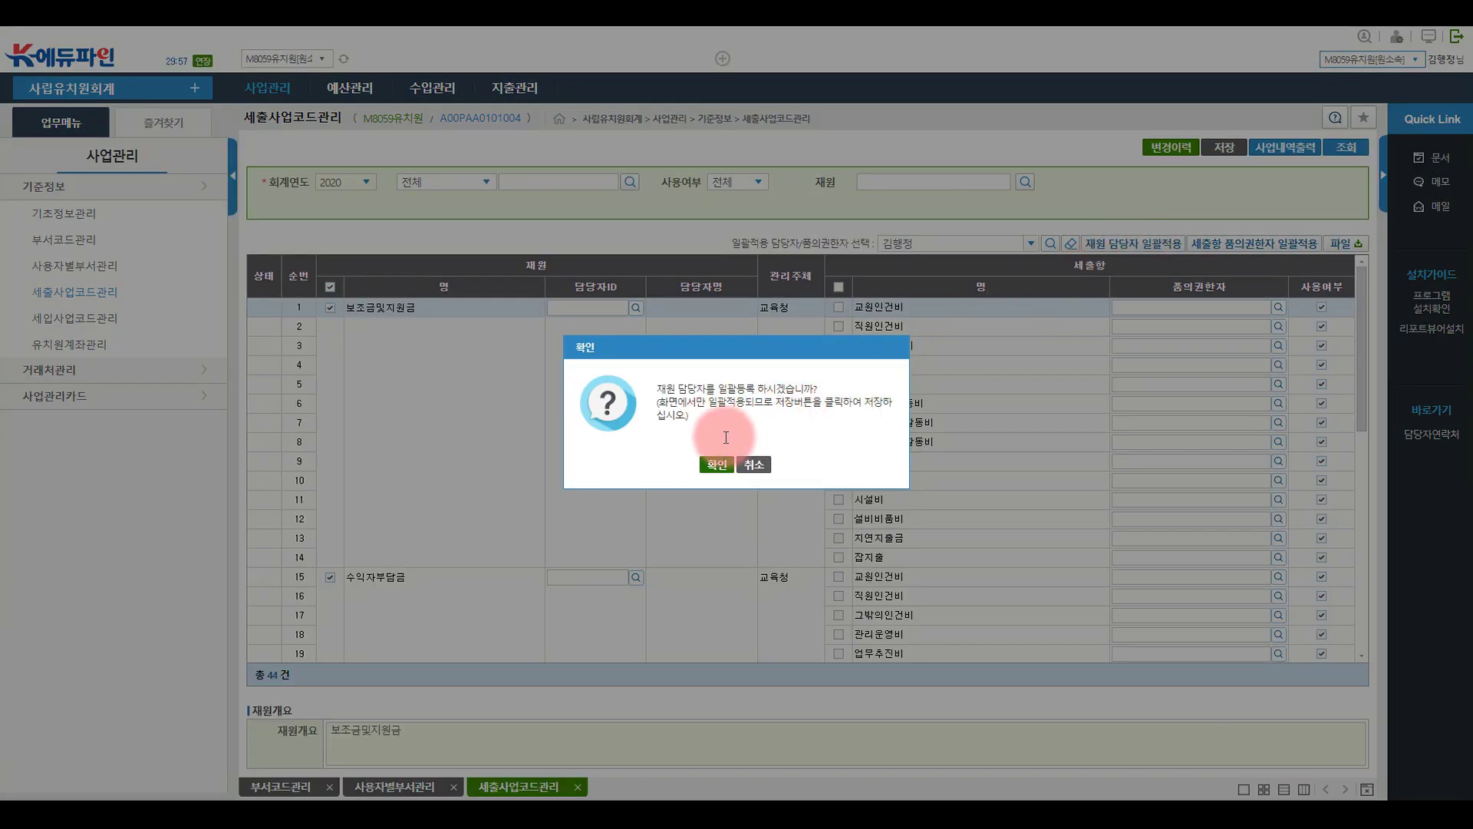
pyautogui.click(715, 464)
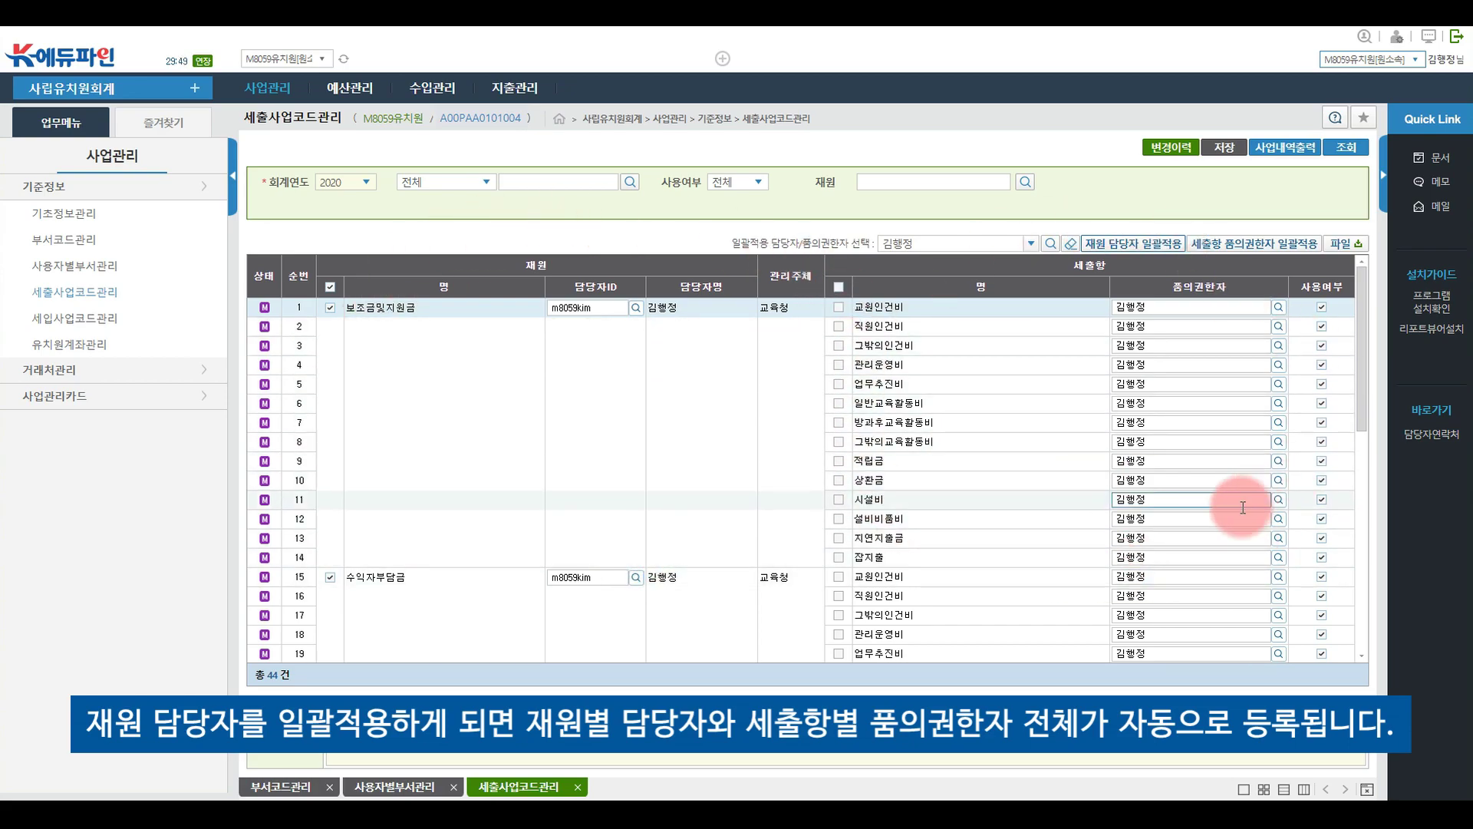
# - Check the managers, approval requesters and 사용여부 across all expenditure items, and save the expenditure codes
pyautogui.scroll(-6, 680, 481)
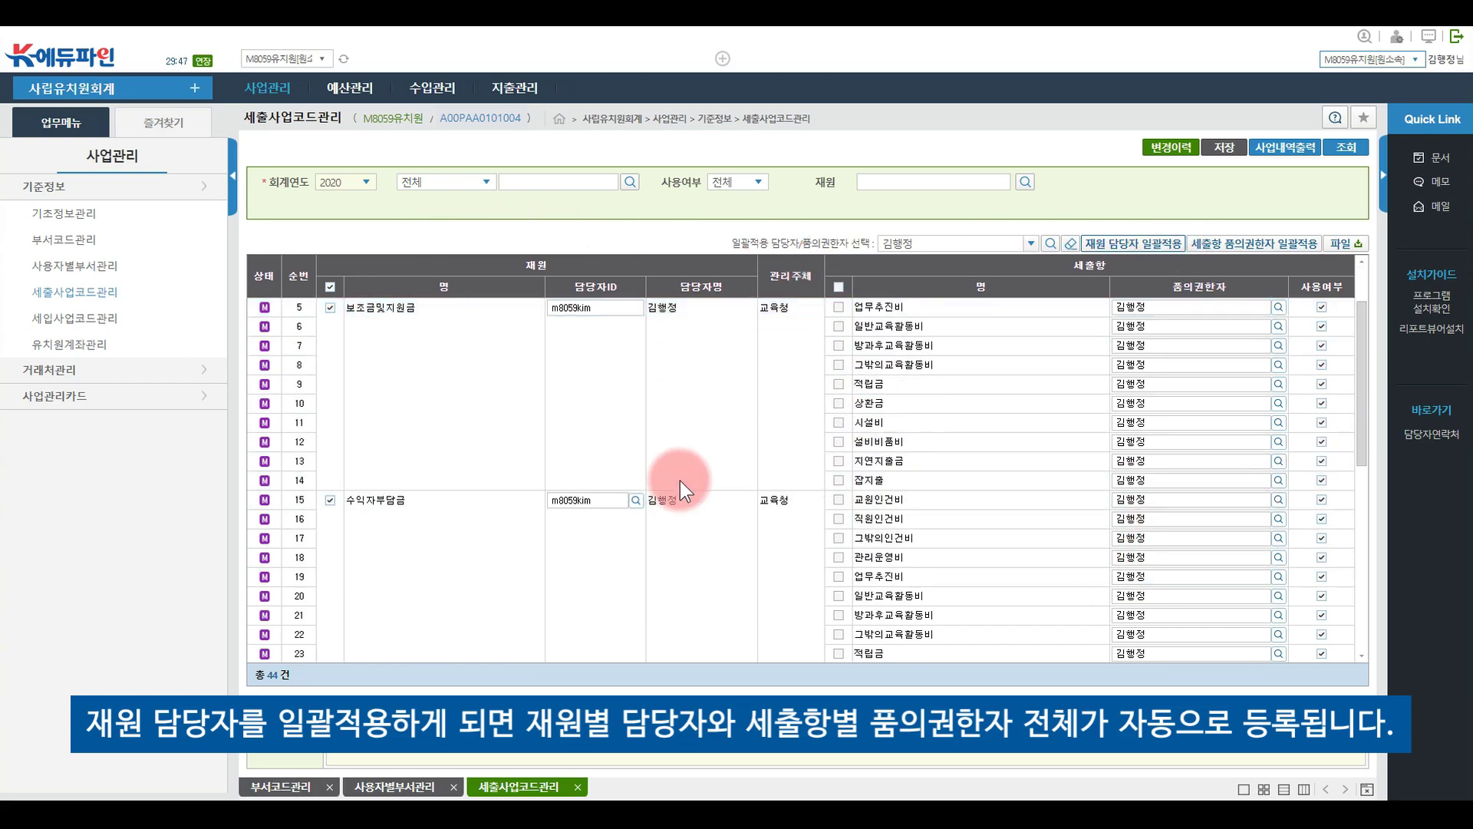
pyautogui.scroll(-3, 680, 480)
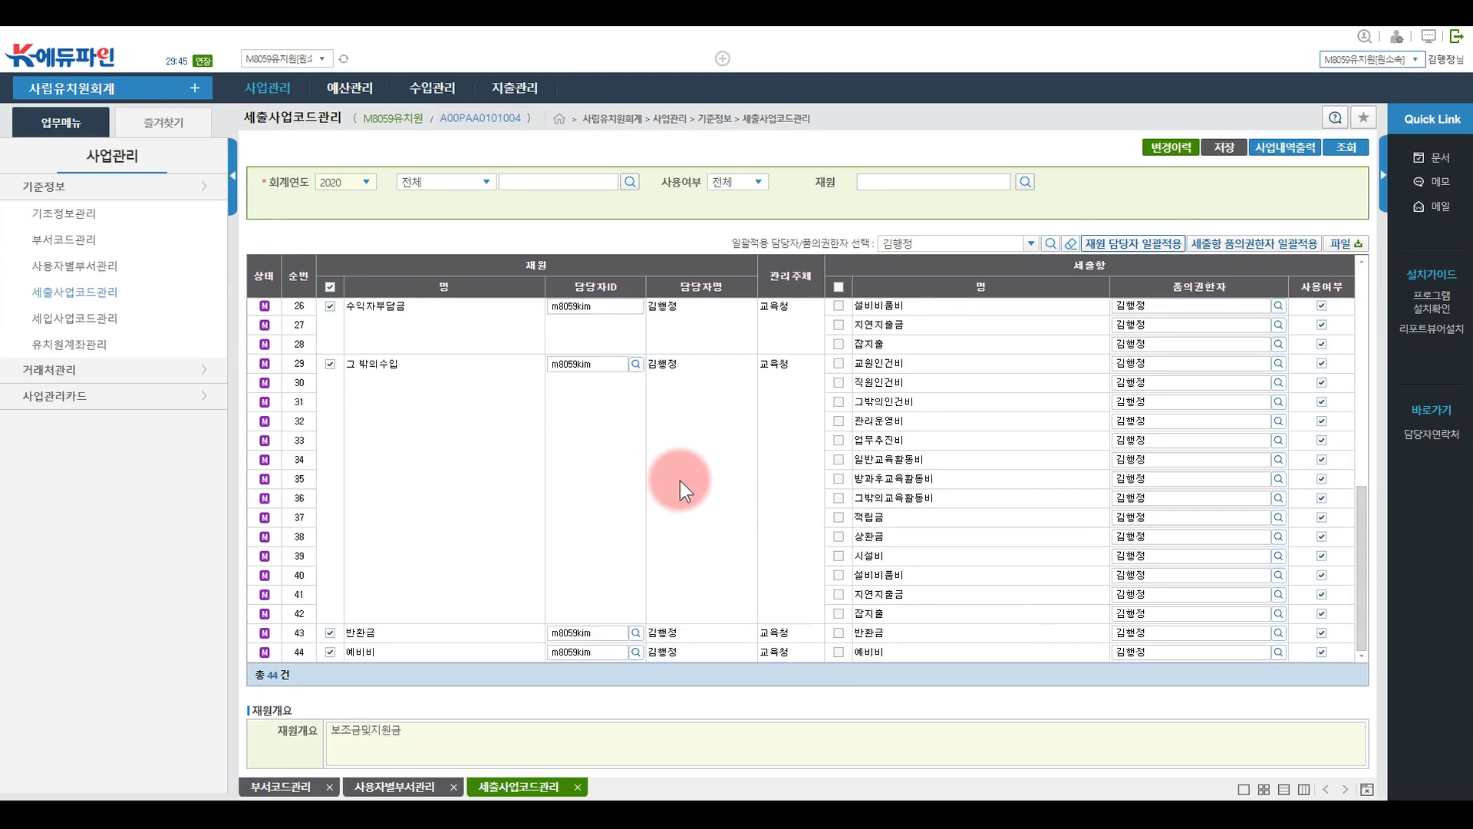
pyautogui.scroll(8, 680, 480)
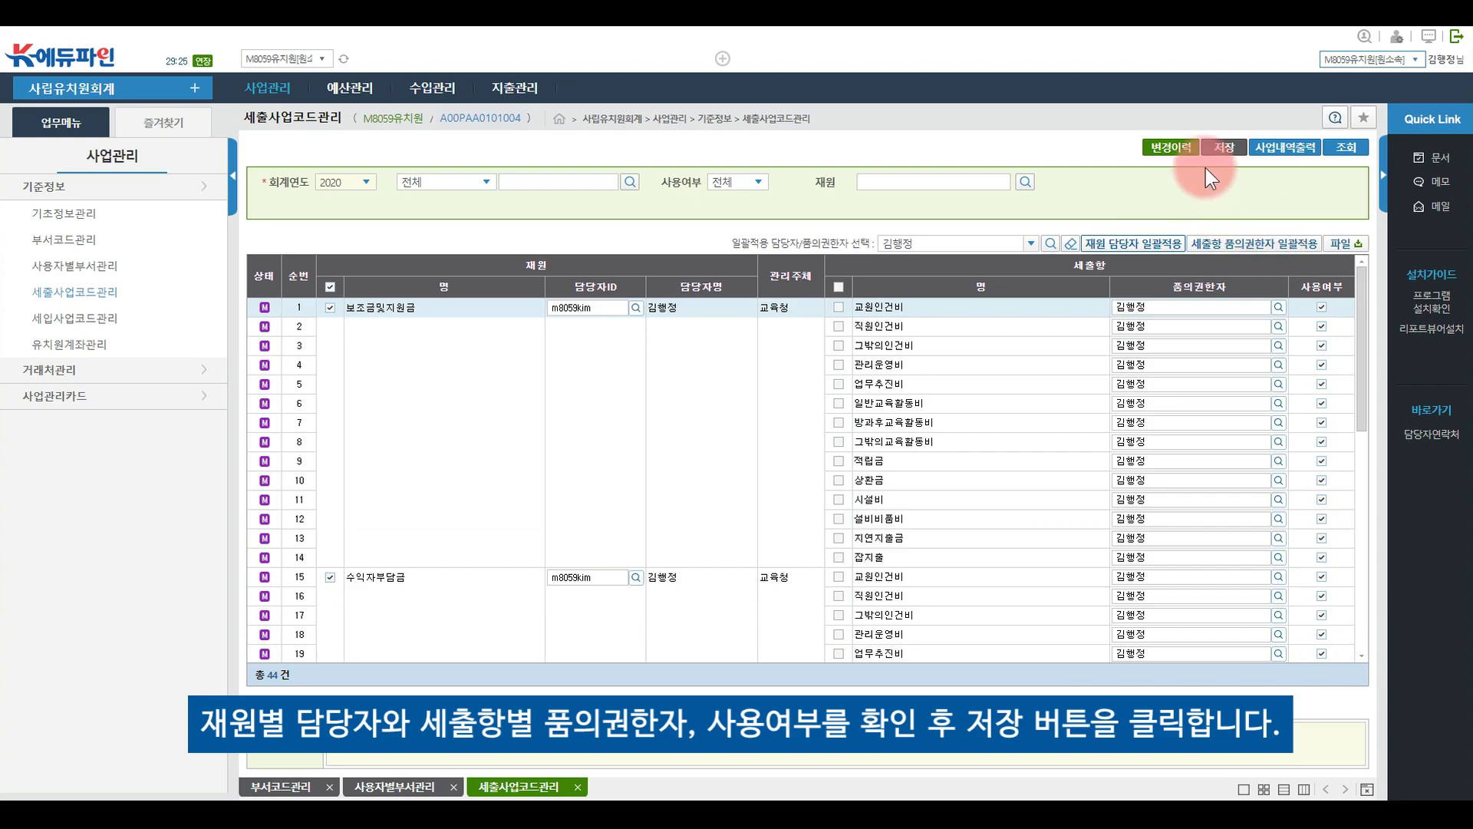
pyautogui.click(1222, 152)
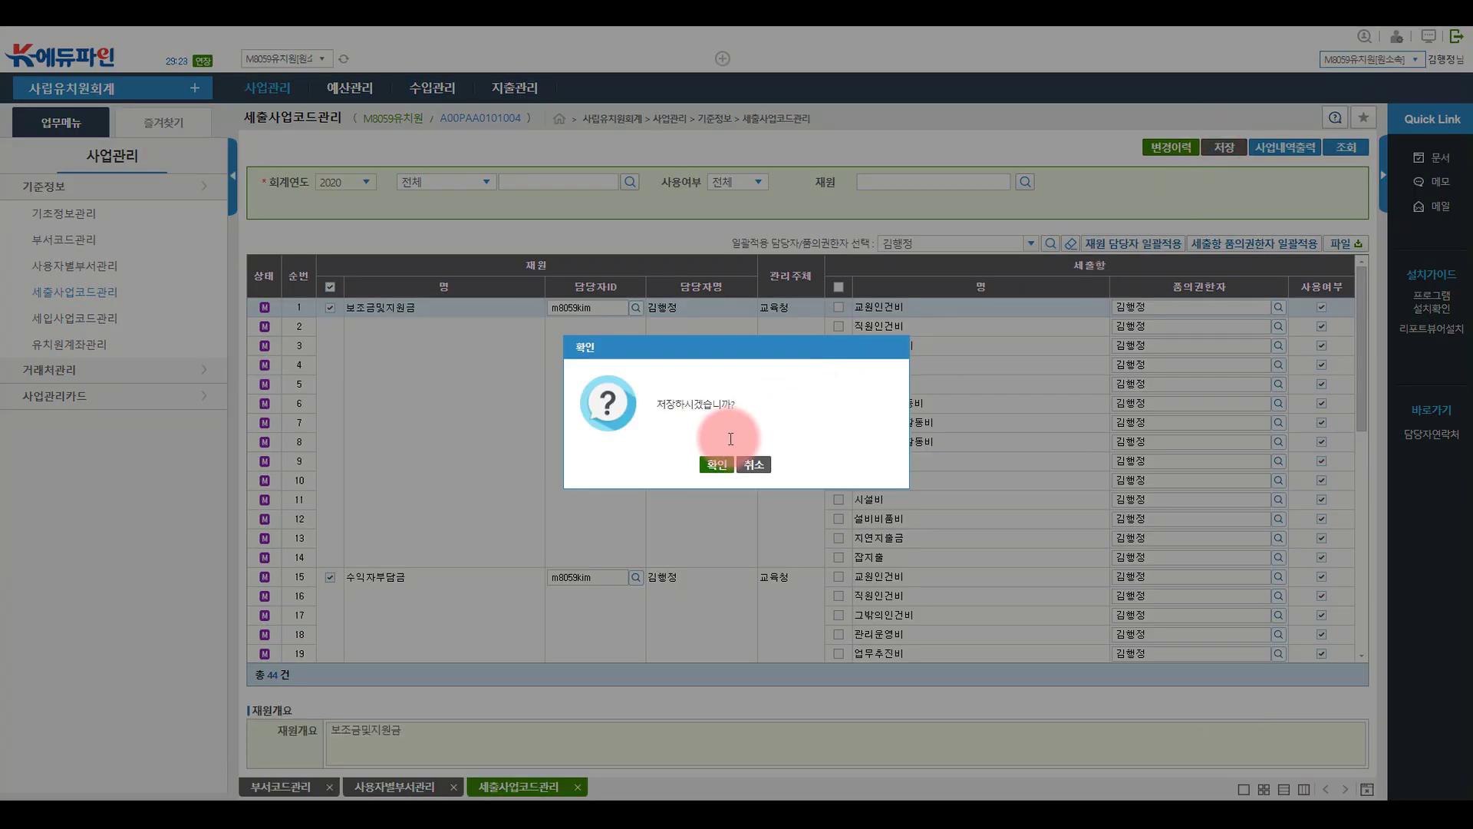
pyautogui.click(714, 466)
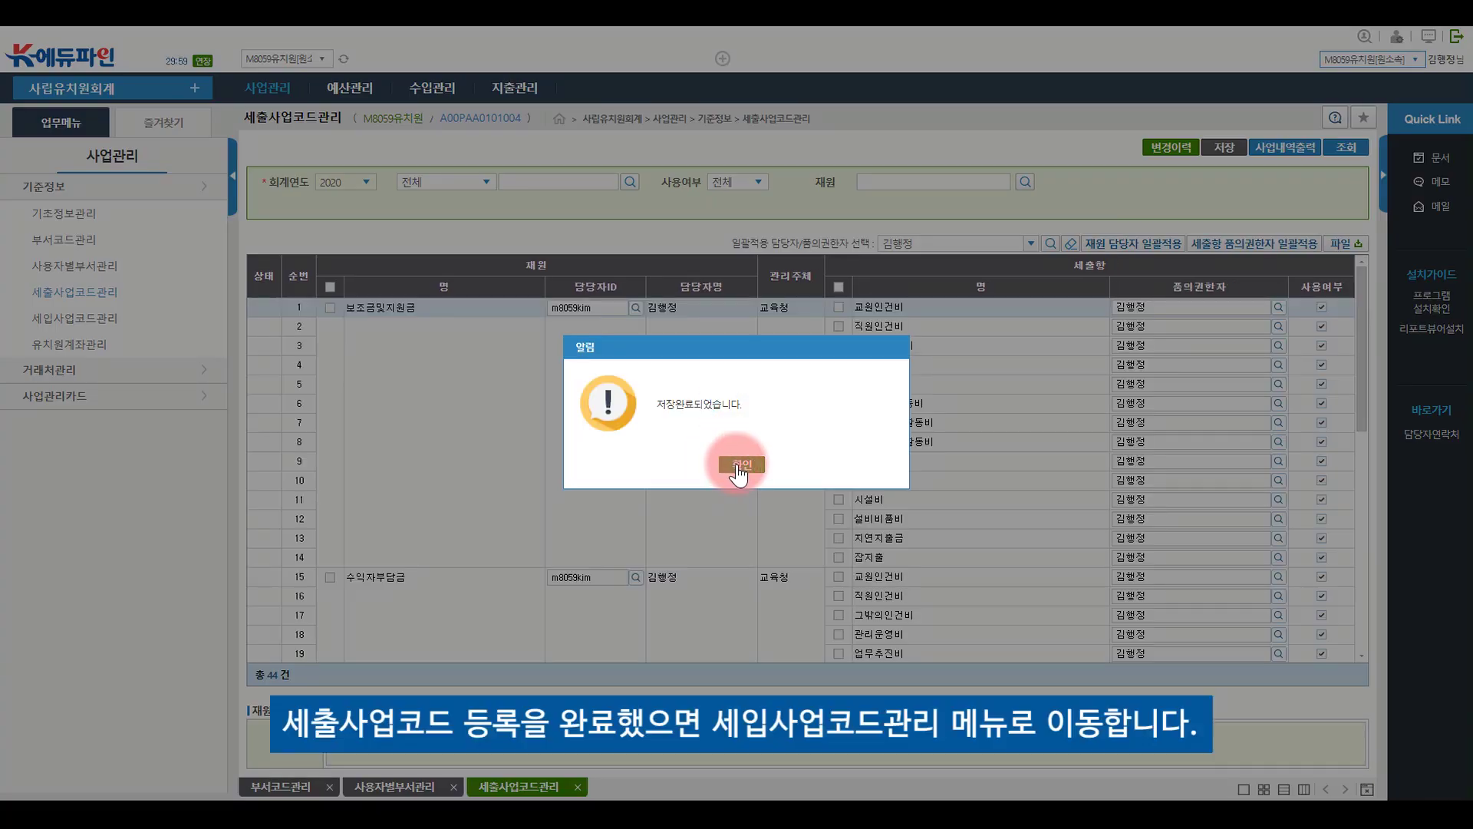
pyautogui.click(735, 463)
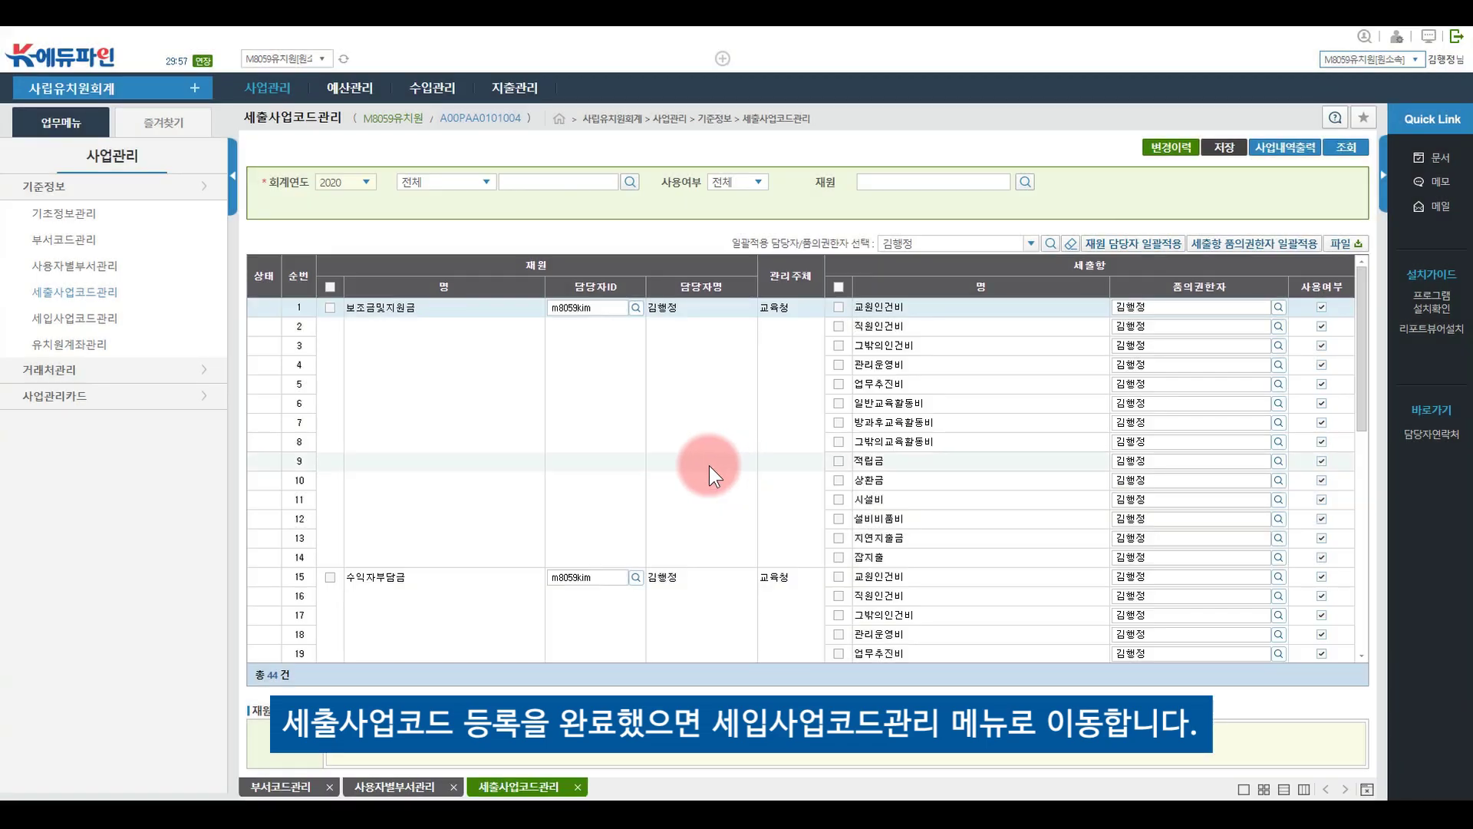
# - In 세입사업코드관리, retrieve the 2020 revenue codes and look through the whole list
pyautogui.click(97, 318)
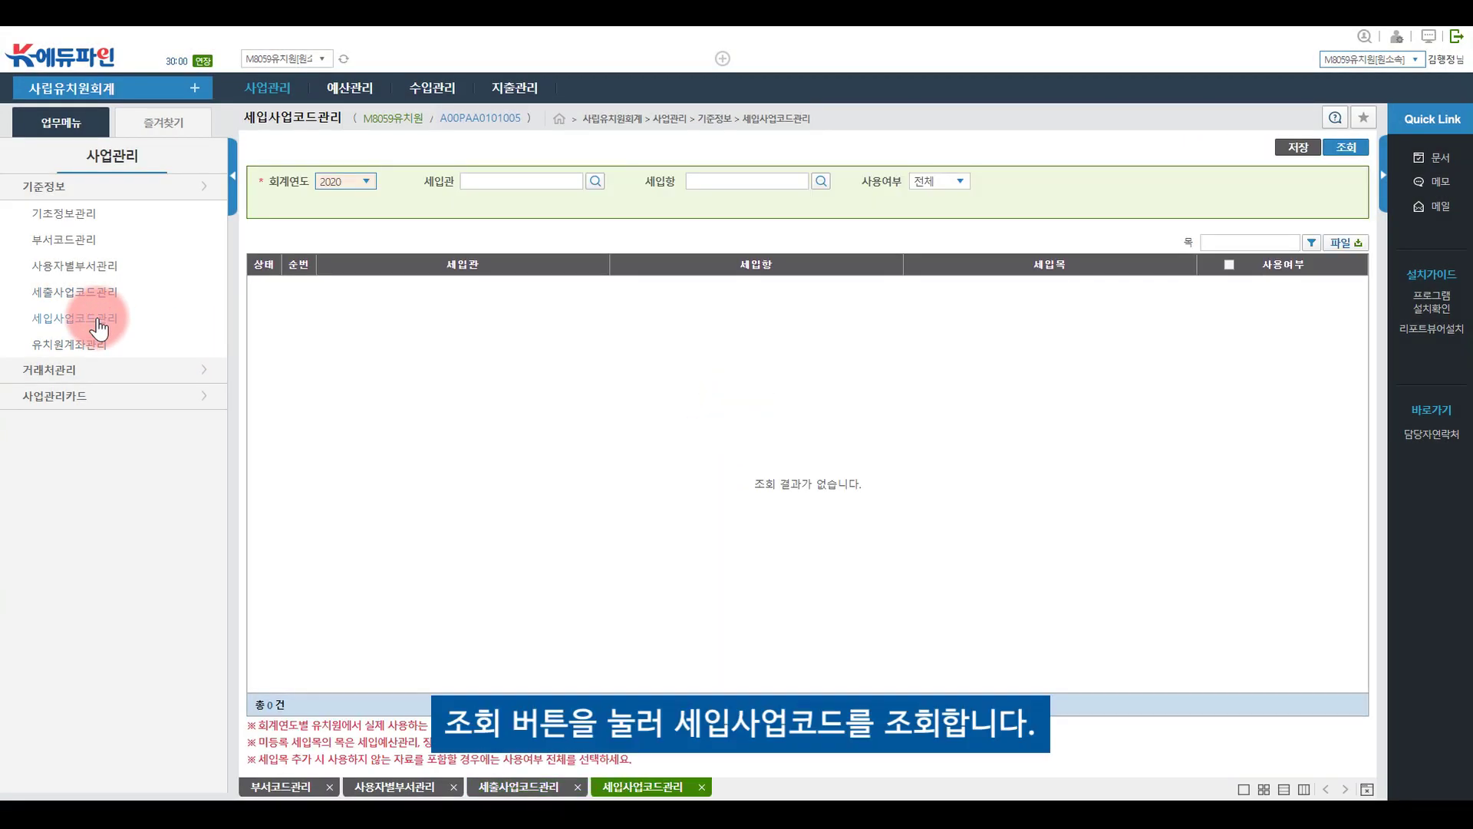
pyautogui.click(1348, 164)
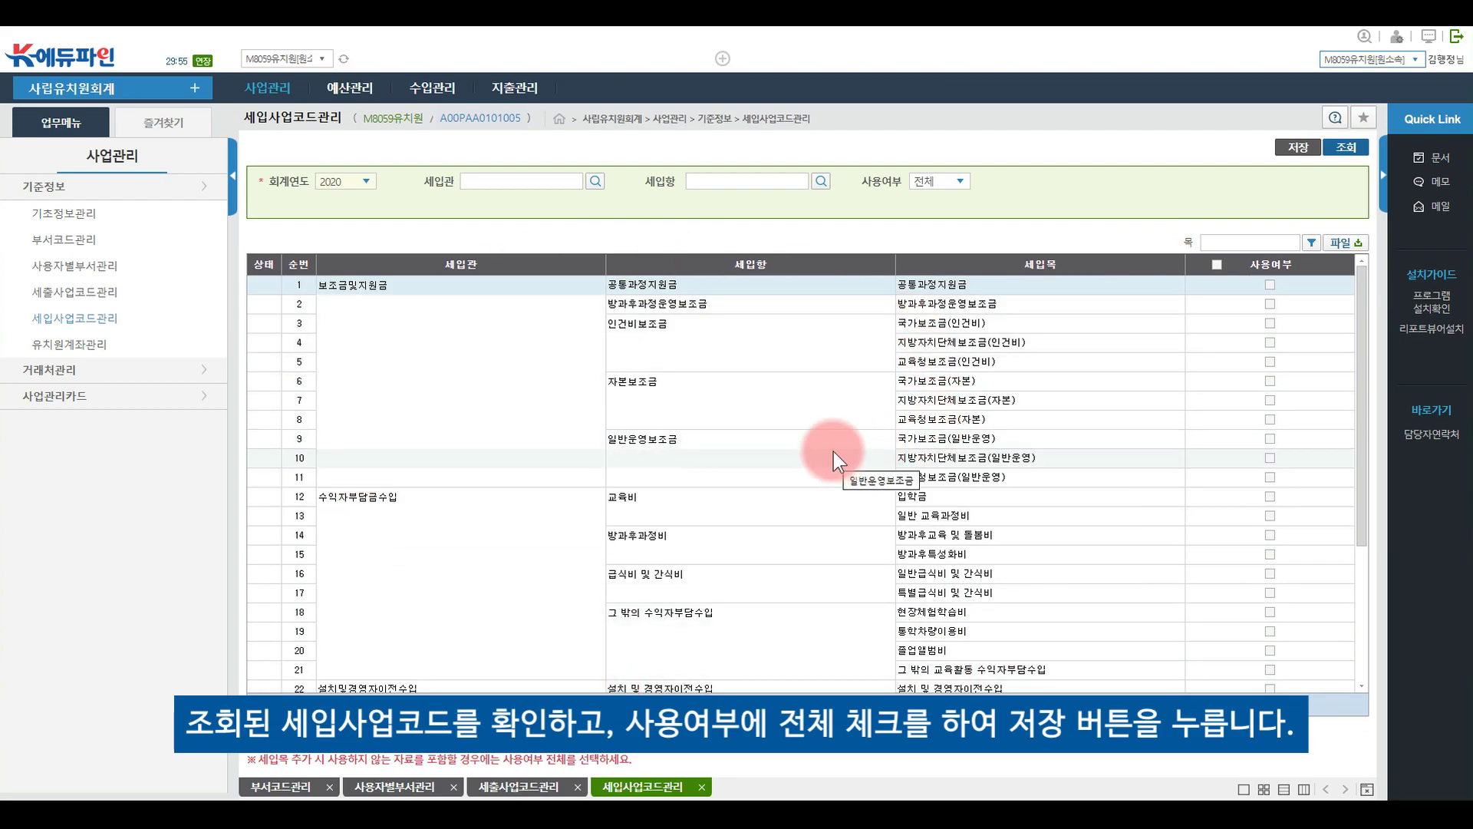
pyautogui.scroll(-4, 833, 451)
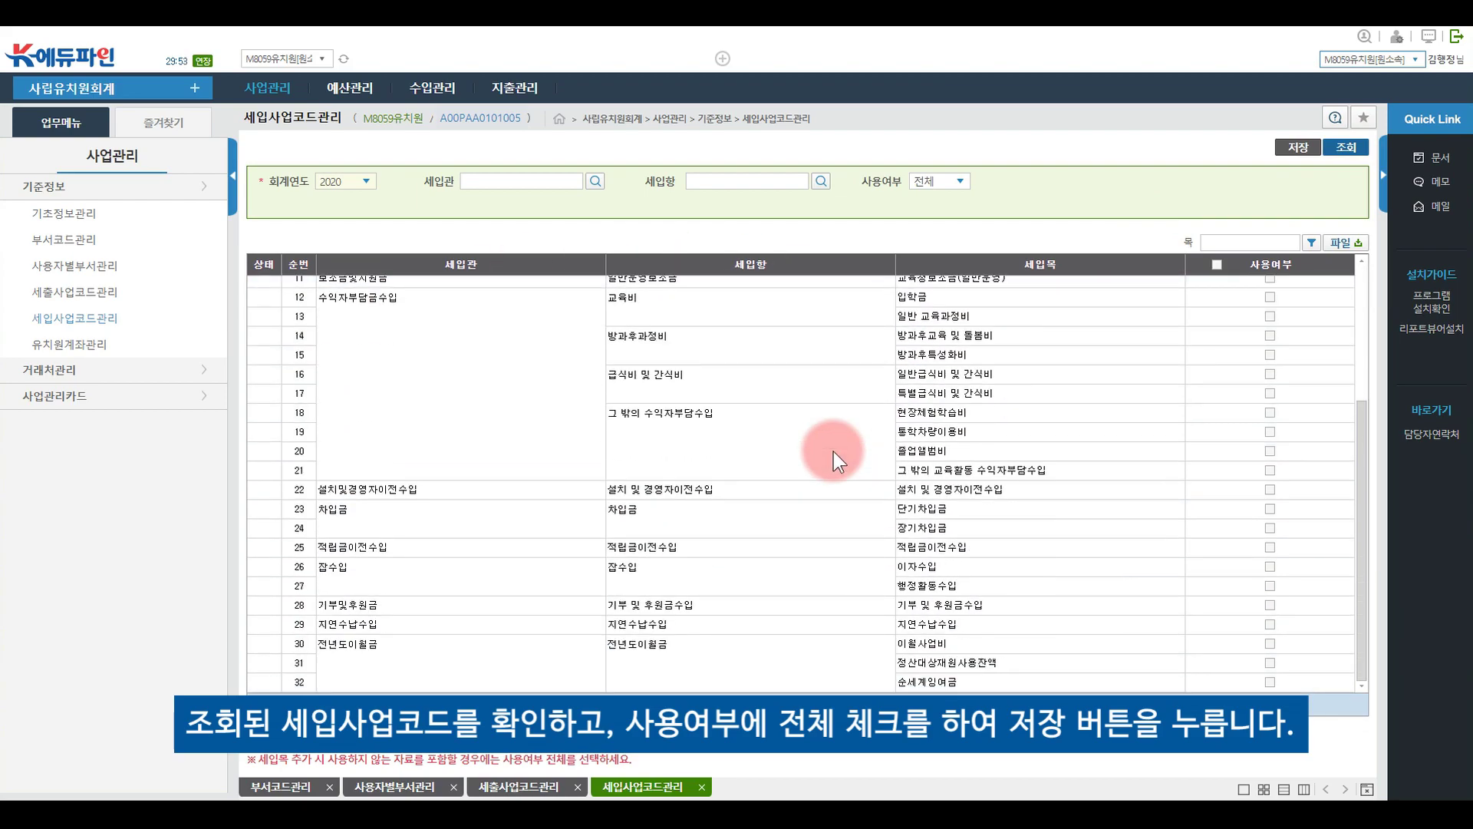
pyautogui.scroll(4, 834, 451)
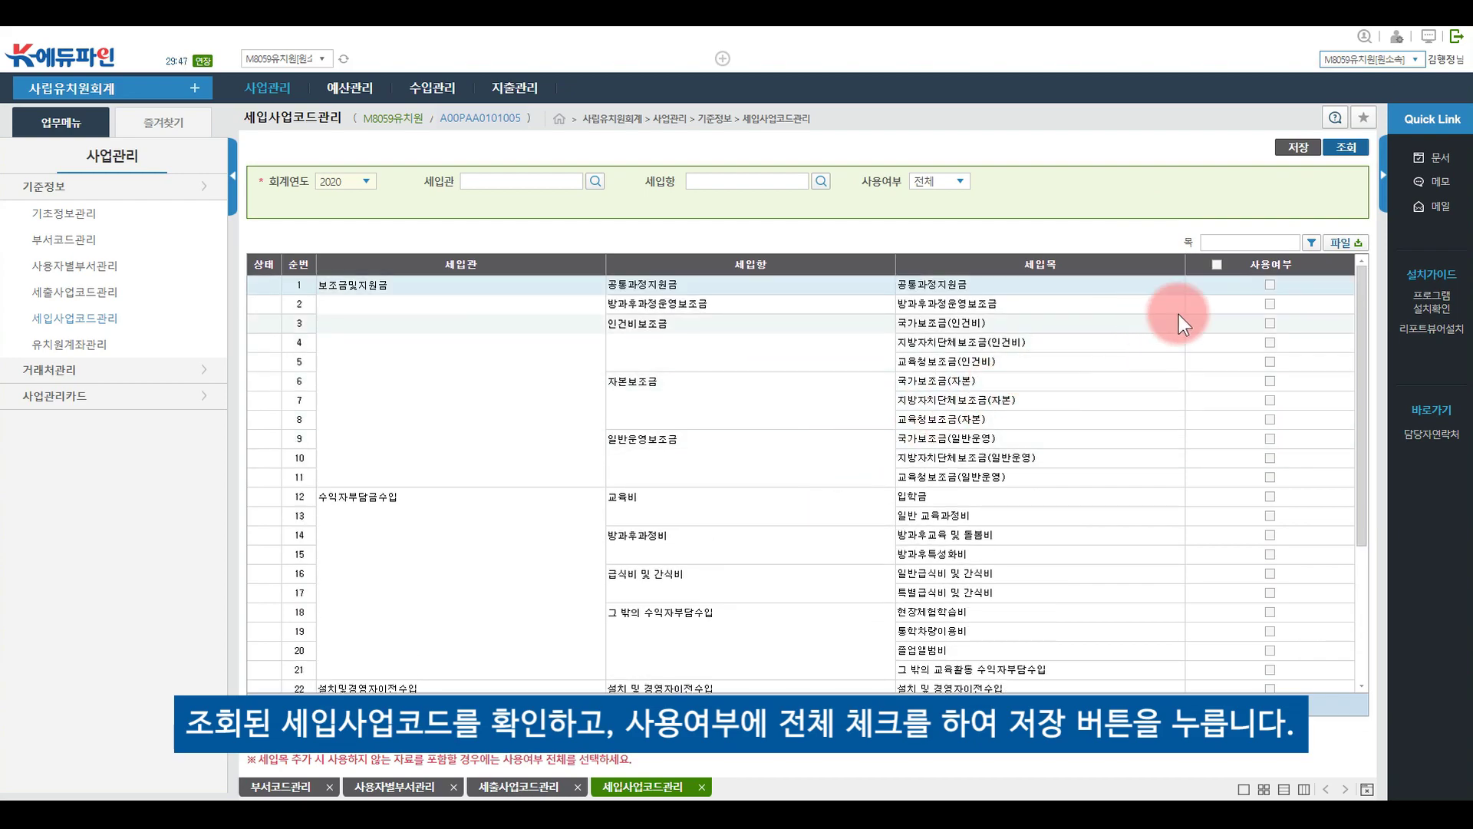
# - Enable 사용여부 for all revenue codes at once and save them
pyautogui.click(1217, 265)
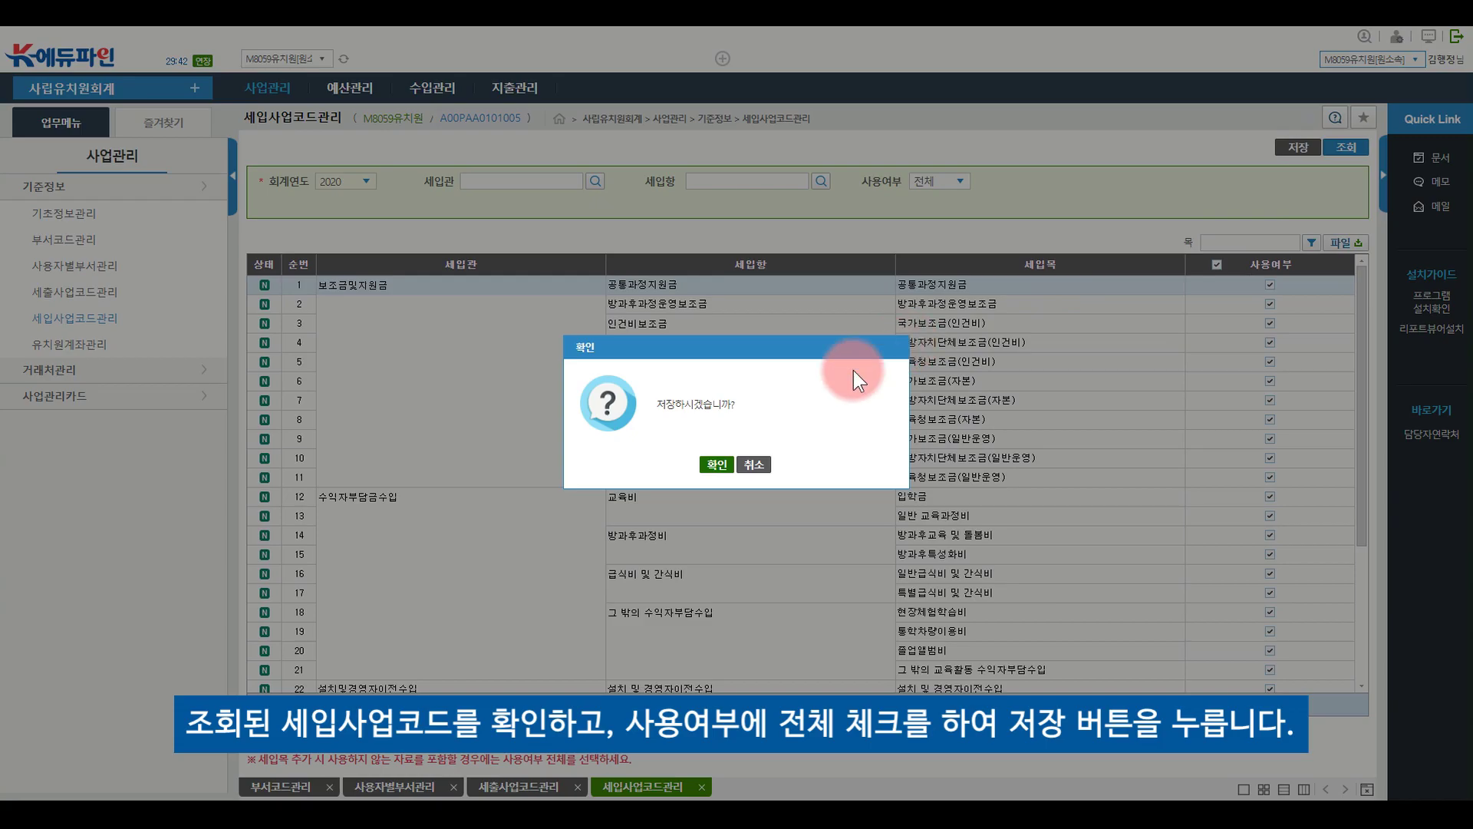
pyautogui.click(716, 466)
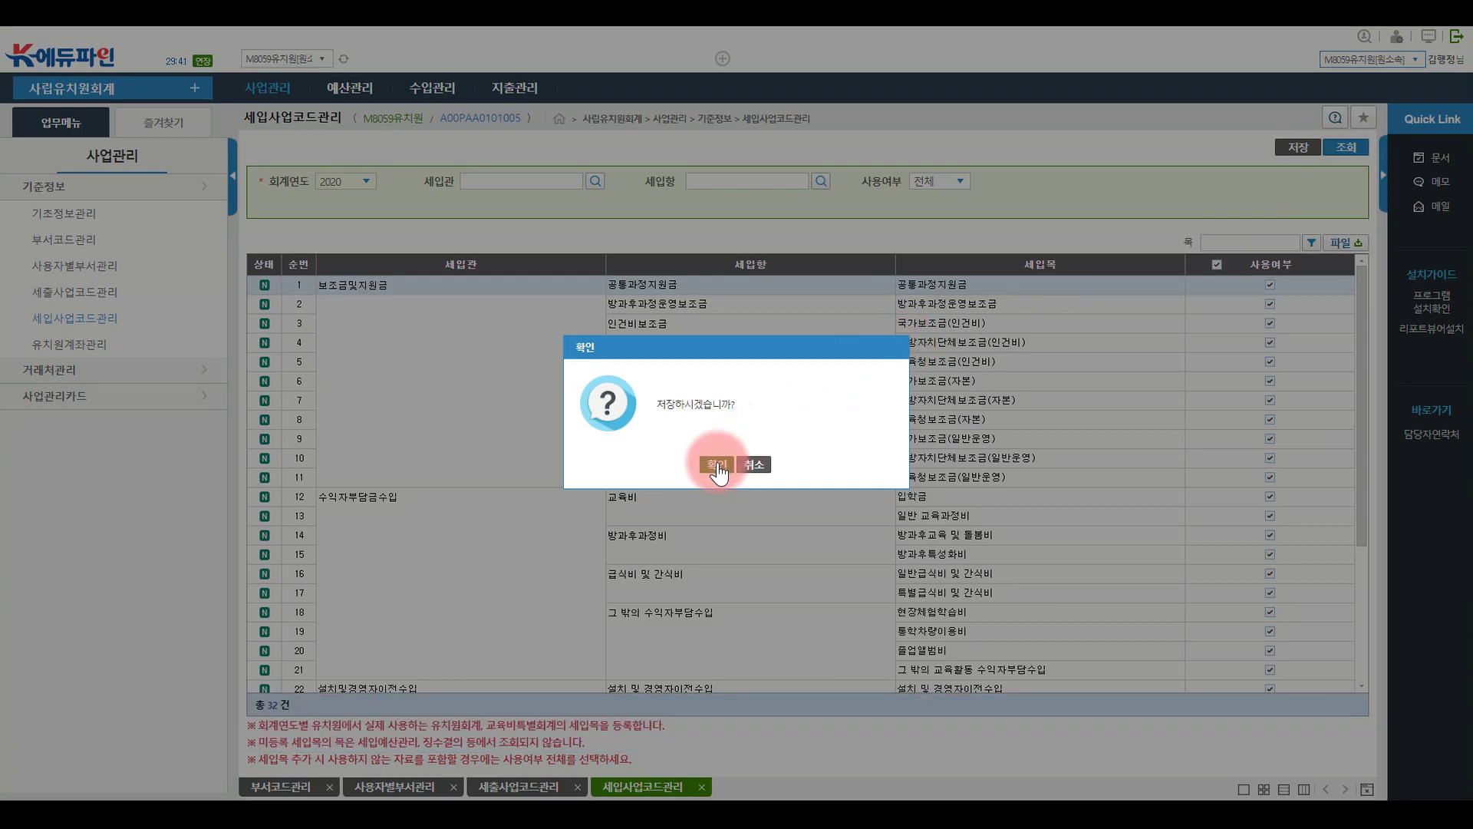
pyautogui.click(739, 463)
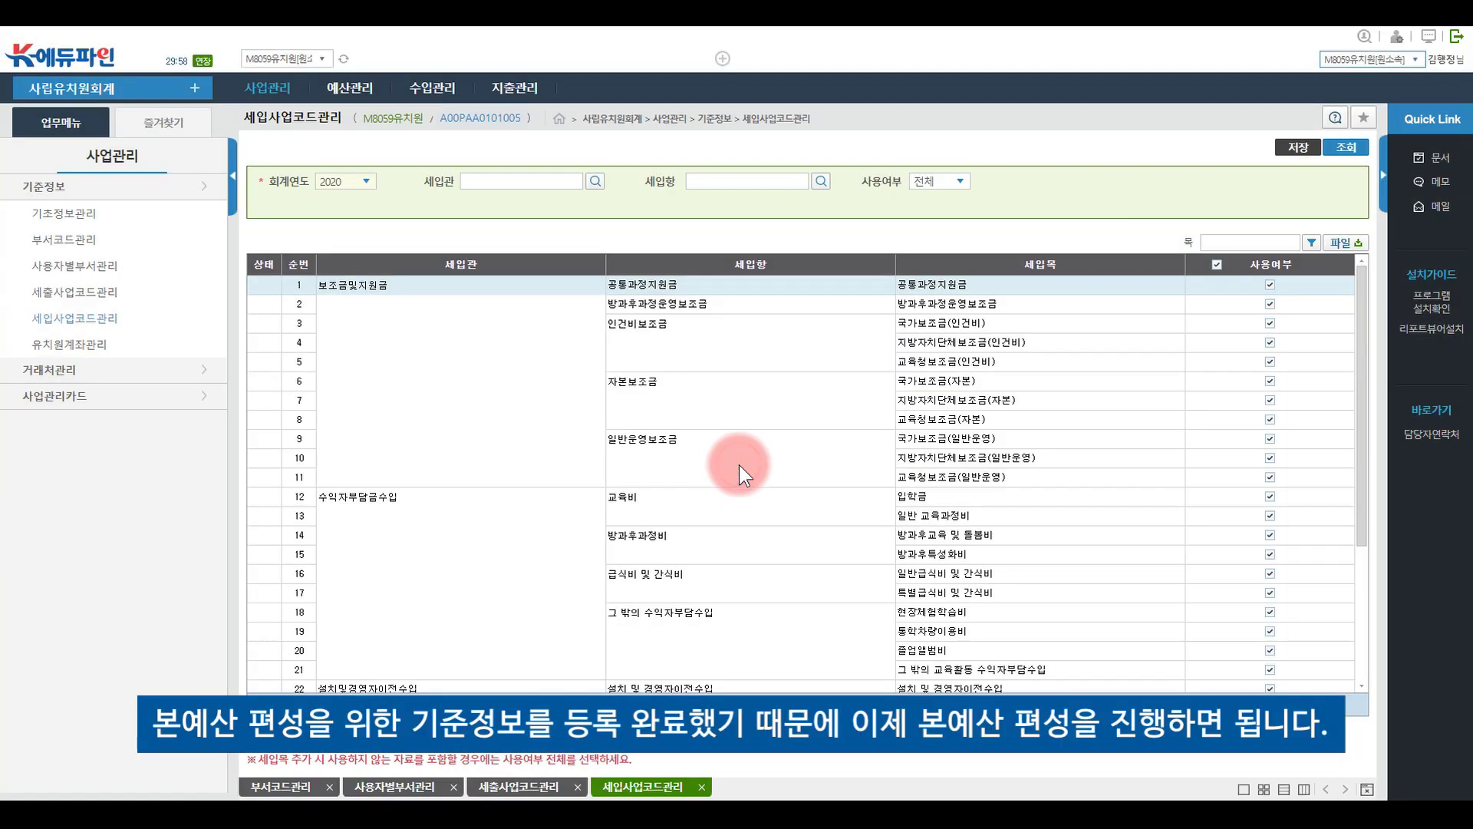